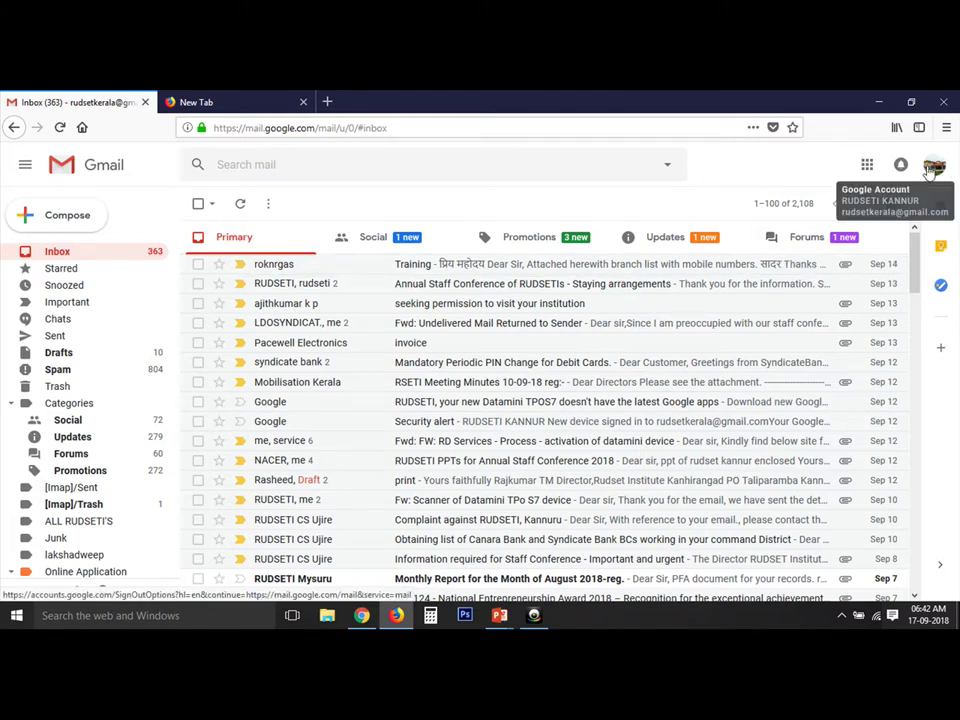
- Open Google Forms at forms.google.com in the empty browser tab
click(195, 102)
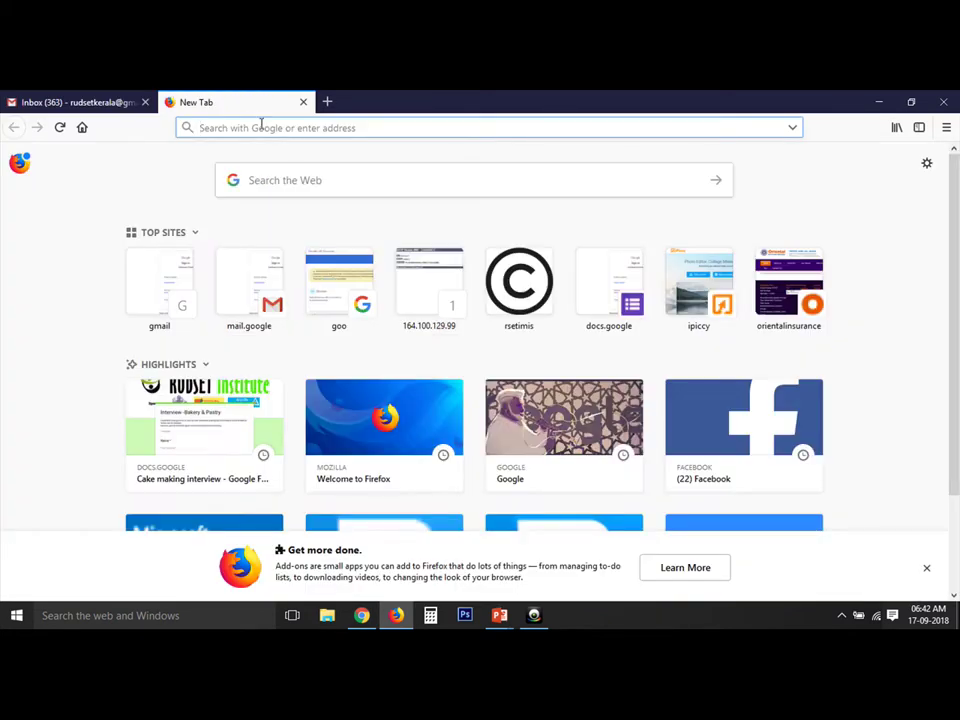
text(f)
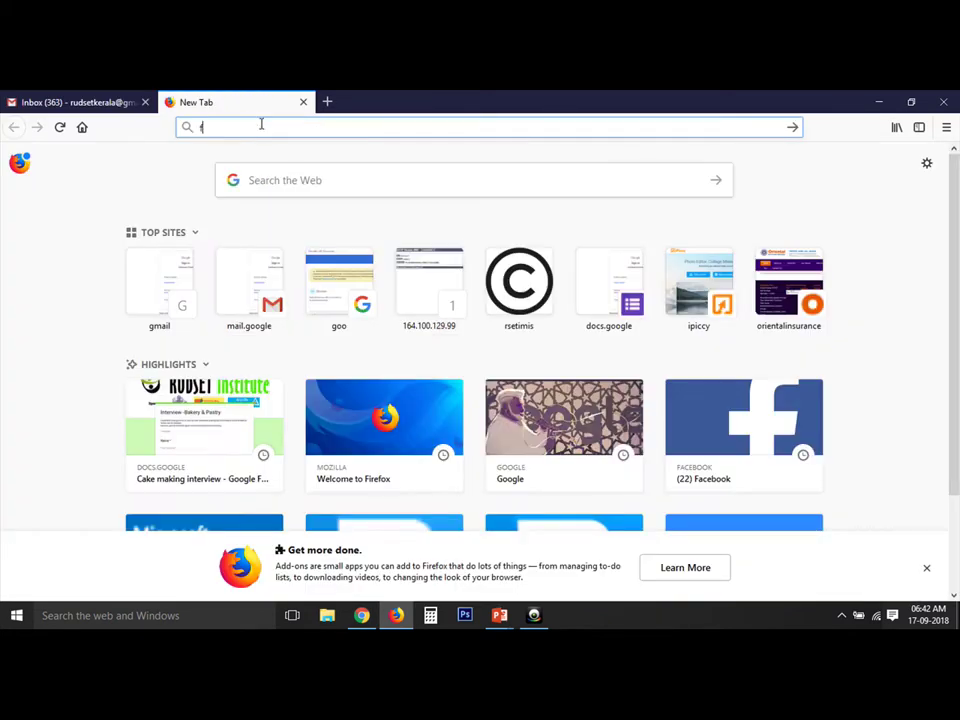
text(or)
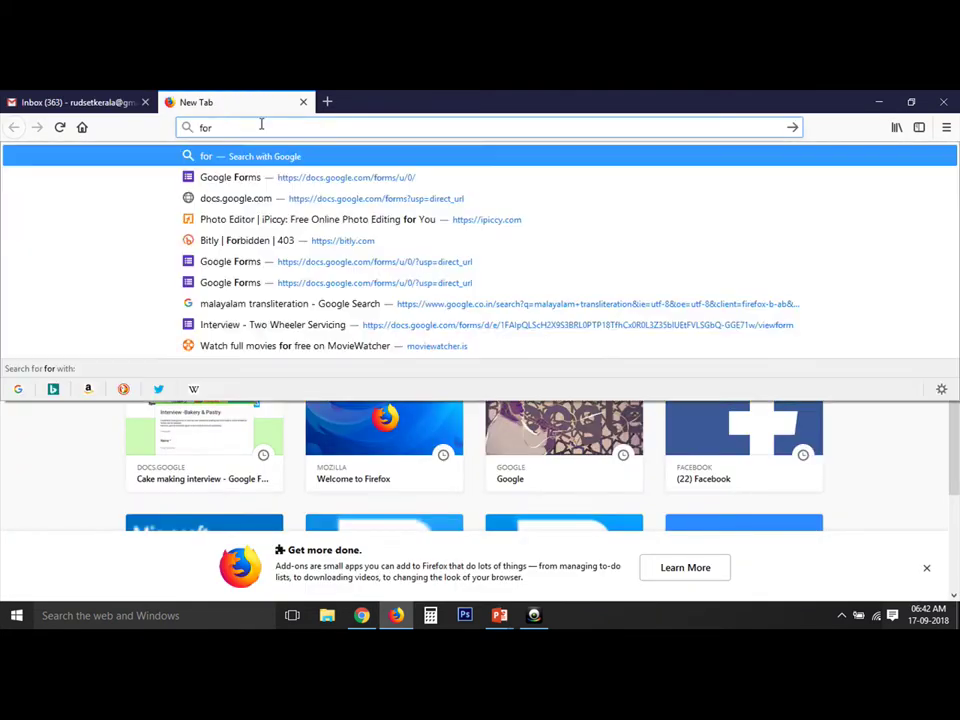
text(ms)
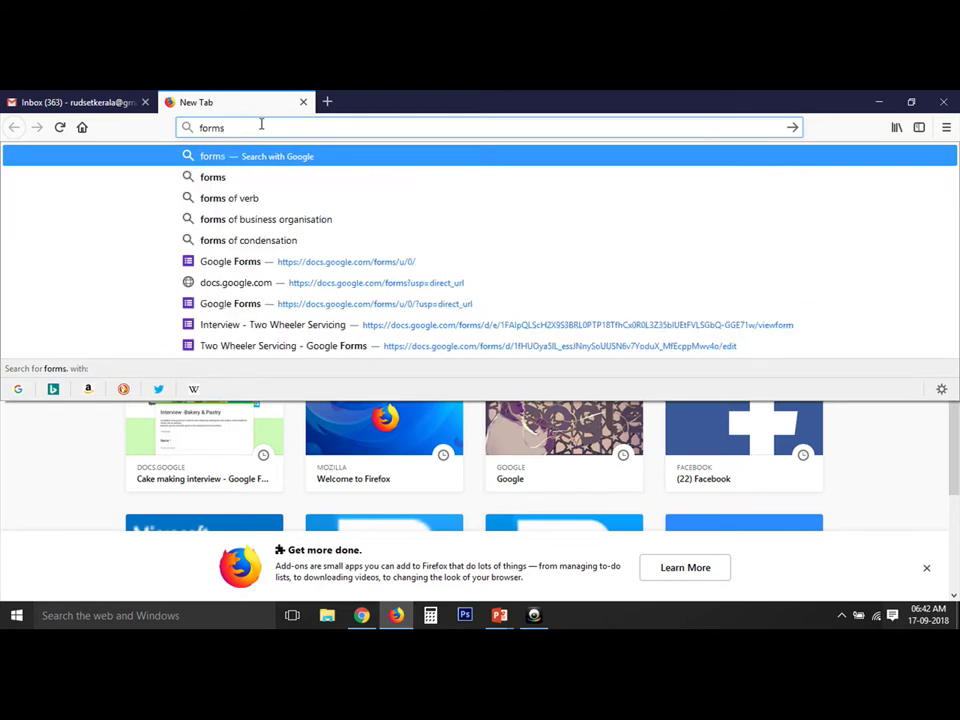
text(.google.com)
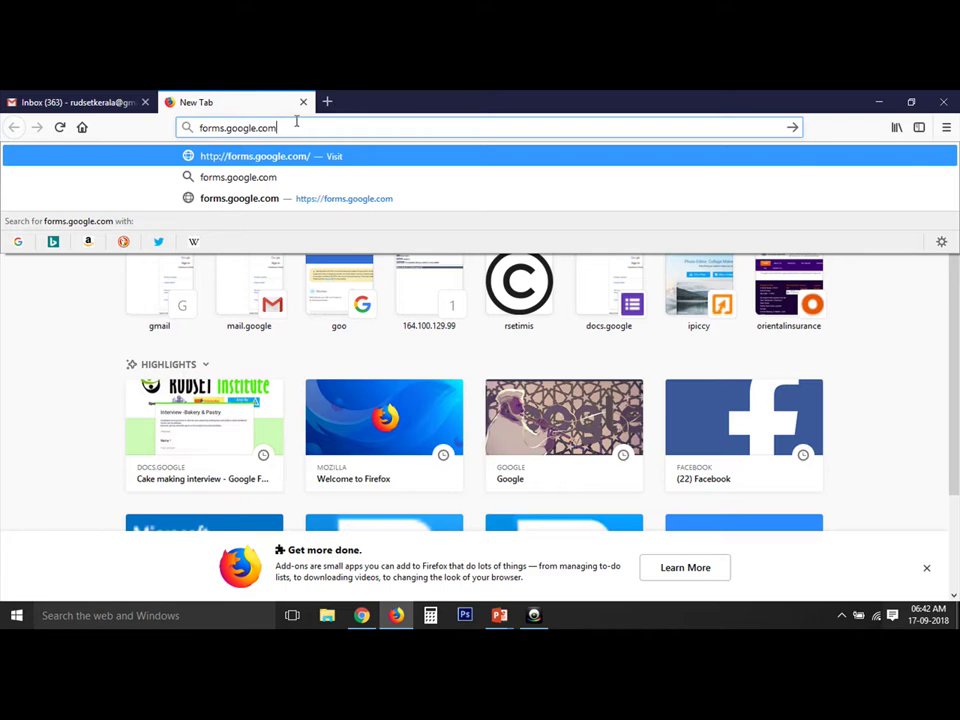
key(Escape)
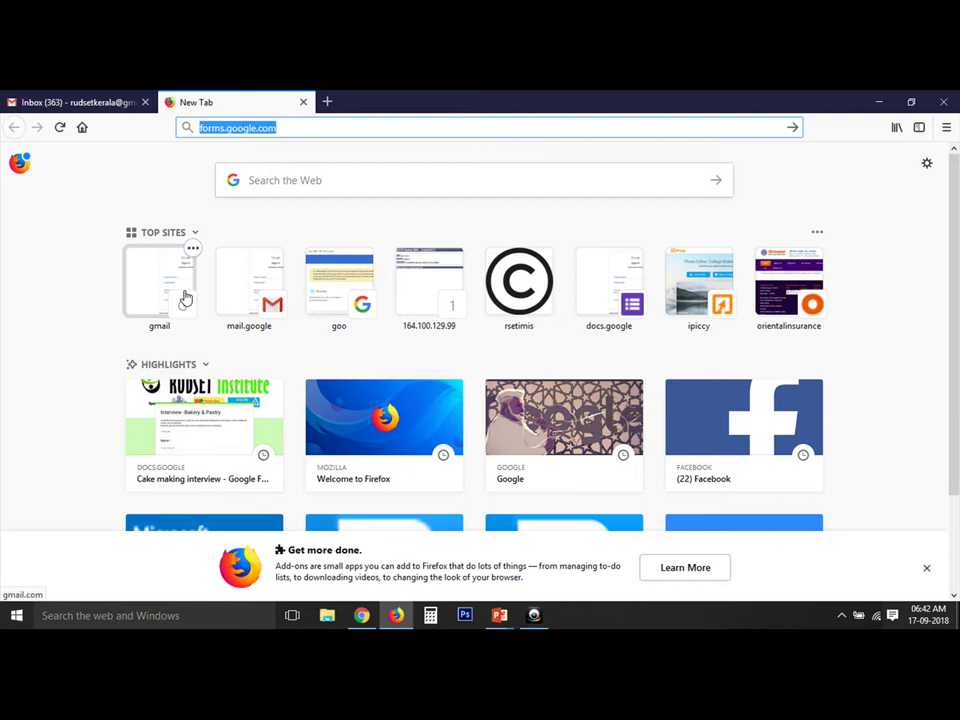
click(365, 132)
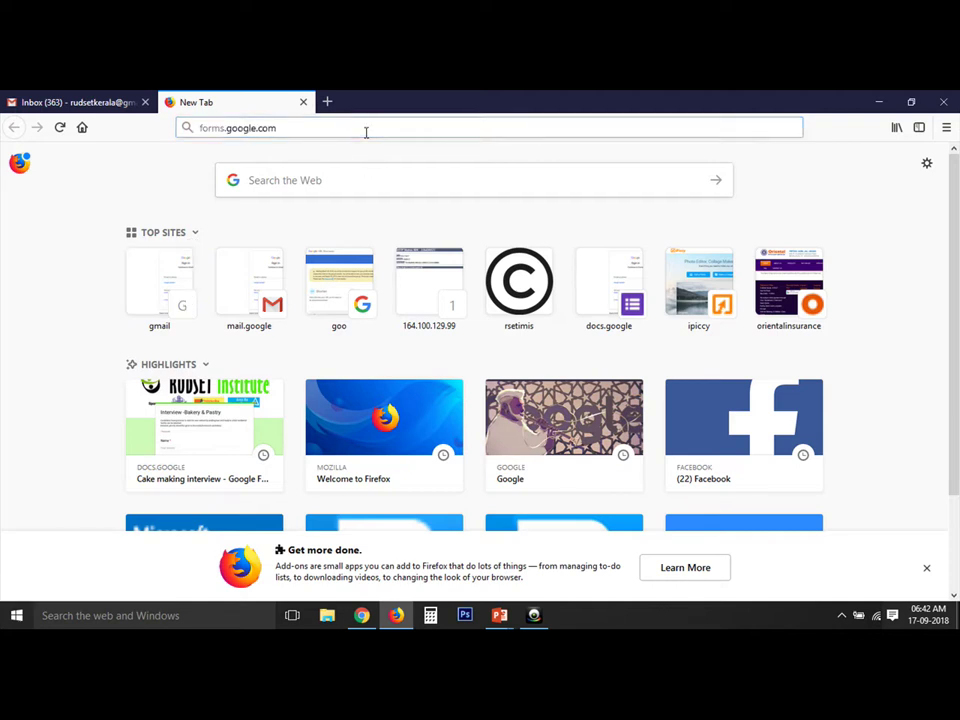
key(Return)
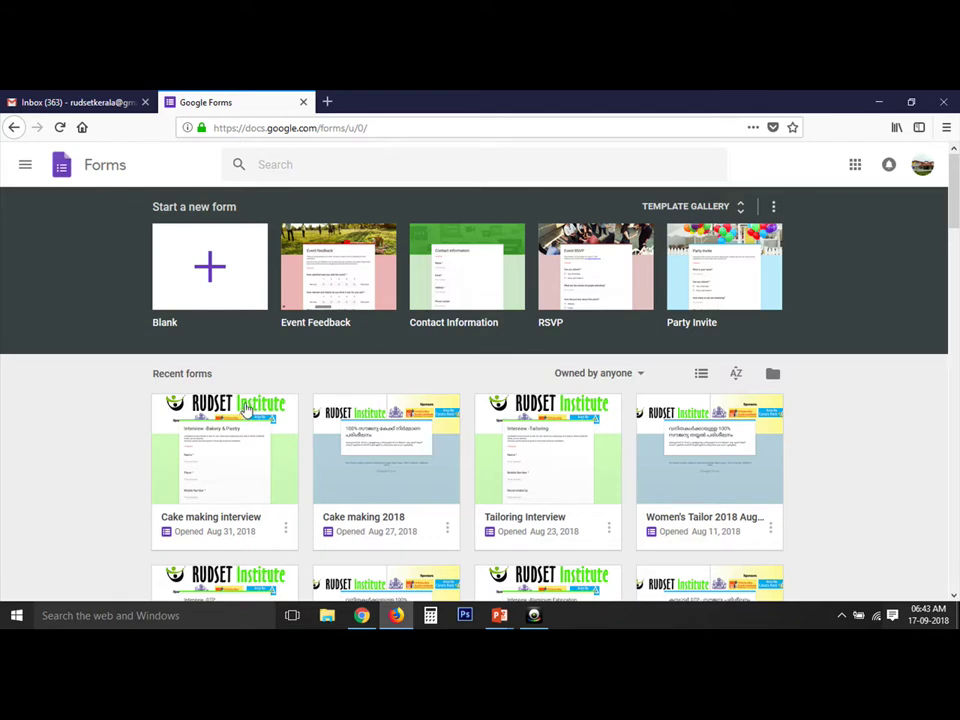
- Look through the recent forms on the Google Forms home page and return to the new-form templates
scroll(248, 405, down, 2)
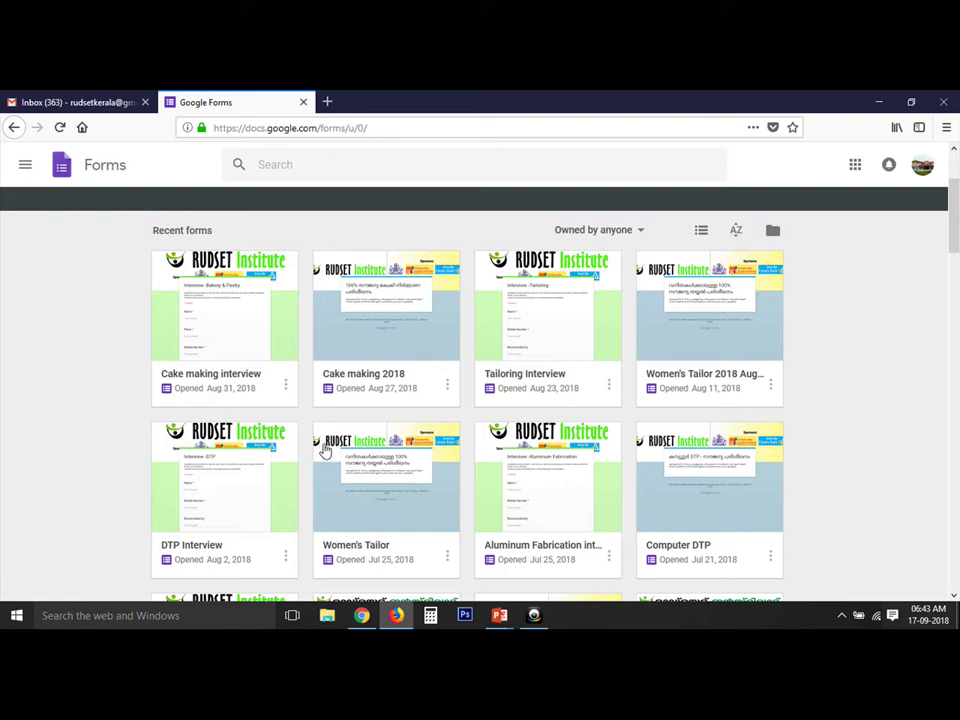
scroll(324, 454, up, 3)
scroll(326, 455, down, 10)
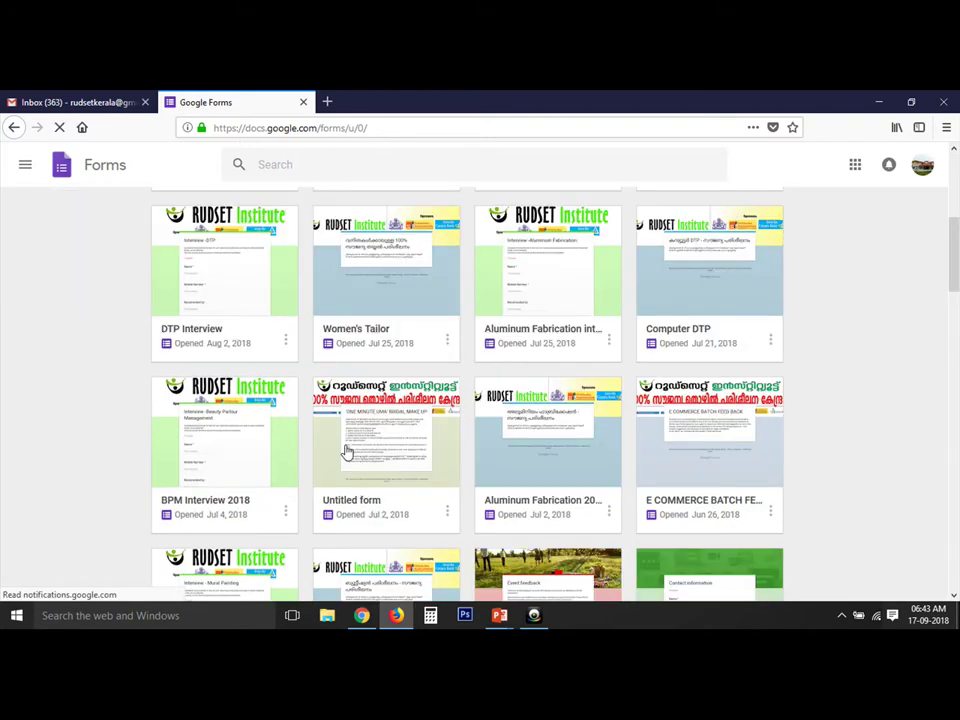
scroll(348, 452, down, 5)
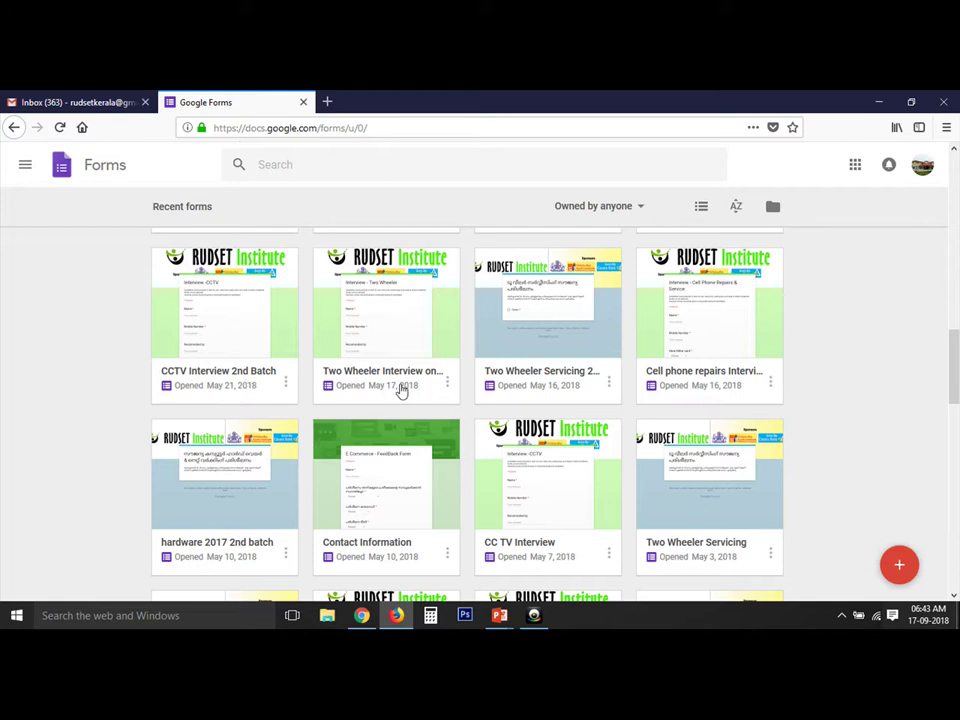
scroll(608, 413, down, 1)
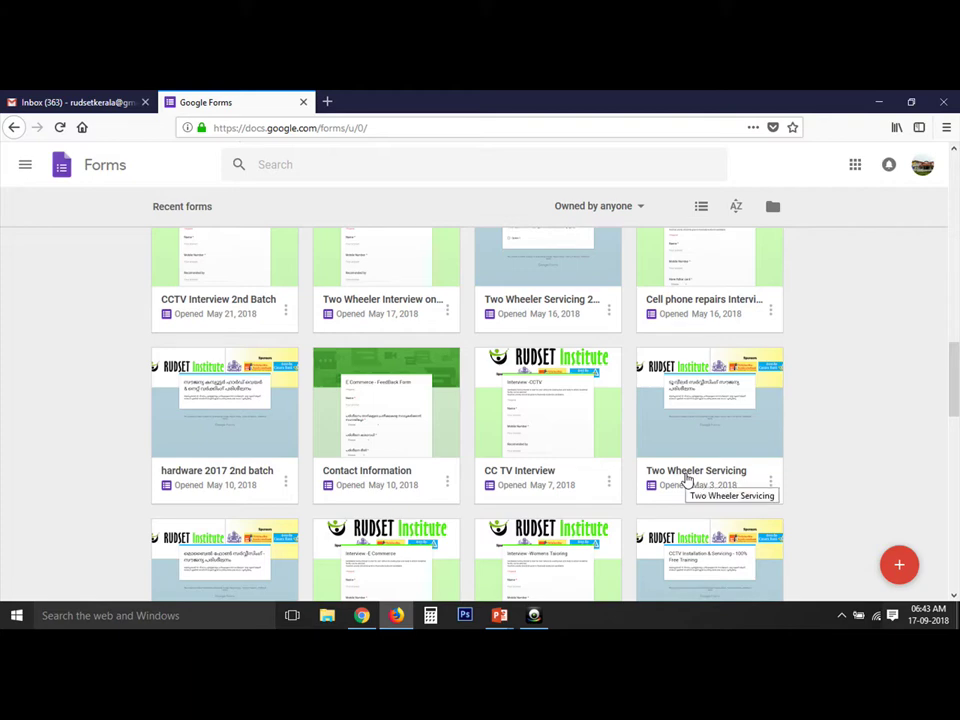
scroll(526, 453, up, 3)
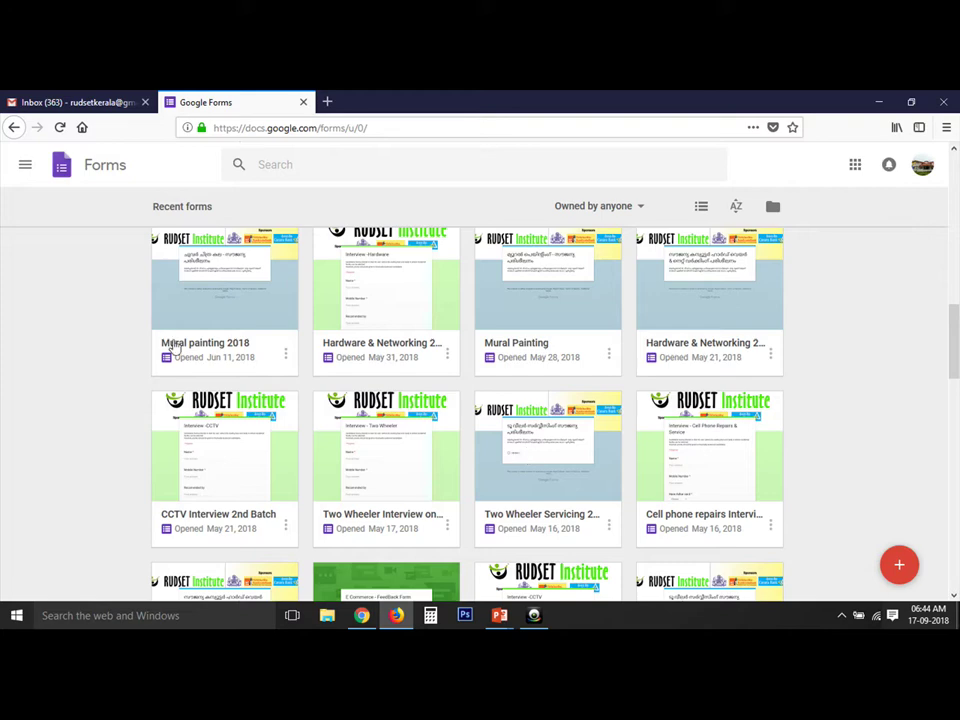
scroll(482, 358, up, 10)
scroll(482, 358, up, 1)
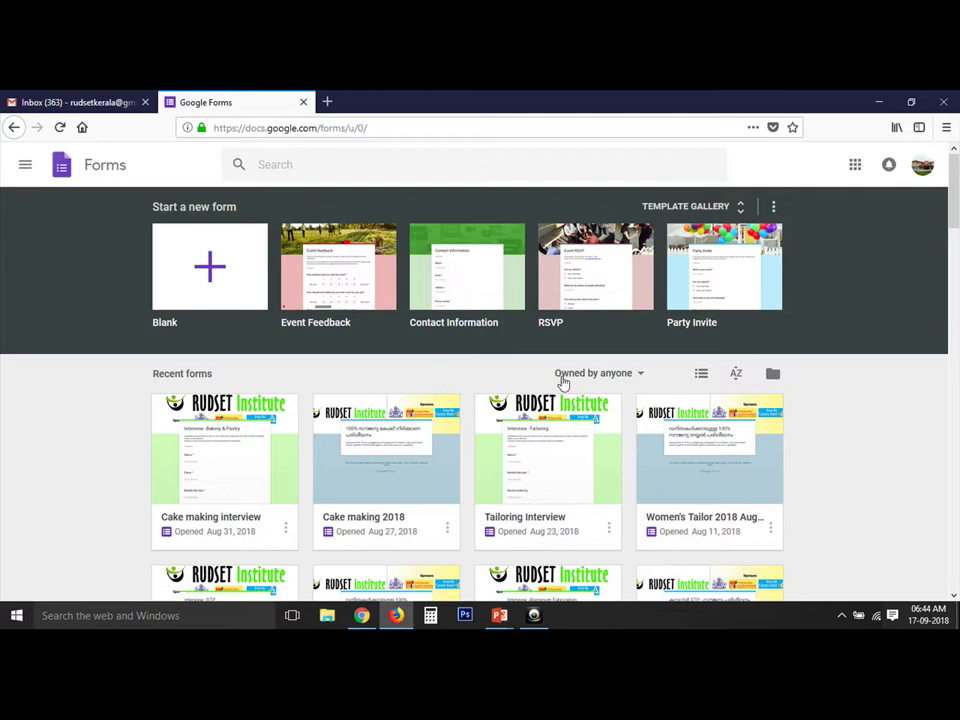
- Create a form from the Contact Information template and title it "Application form - Dairy Farming"
click(490, 283)
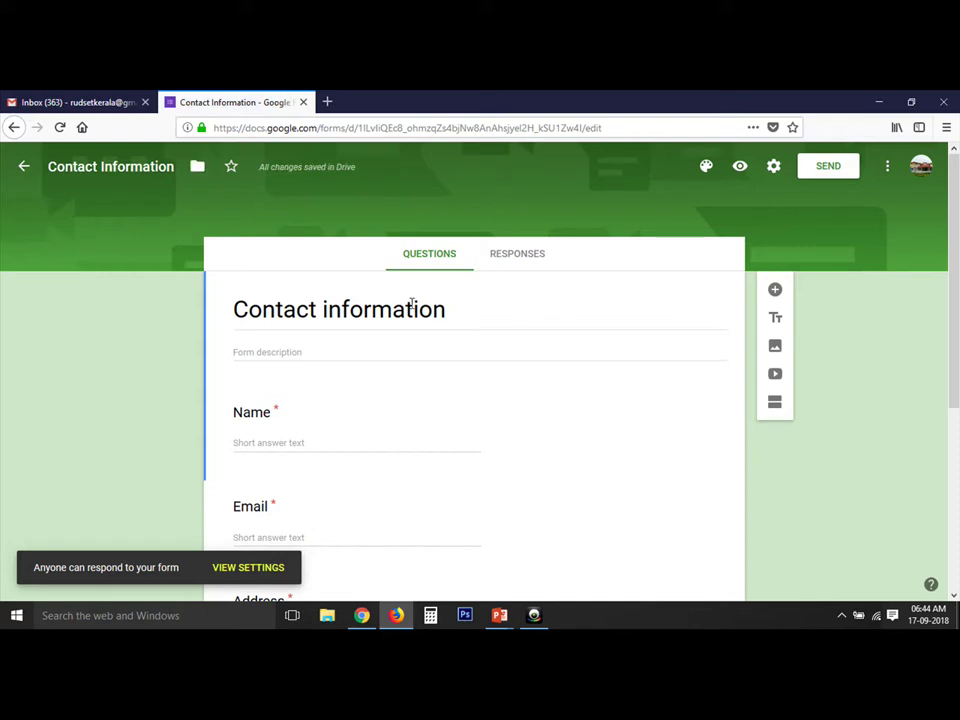
click(271, 342)
triple_click(286, 309)
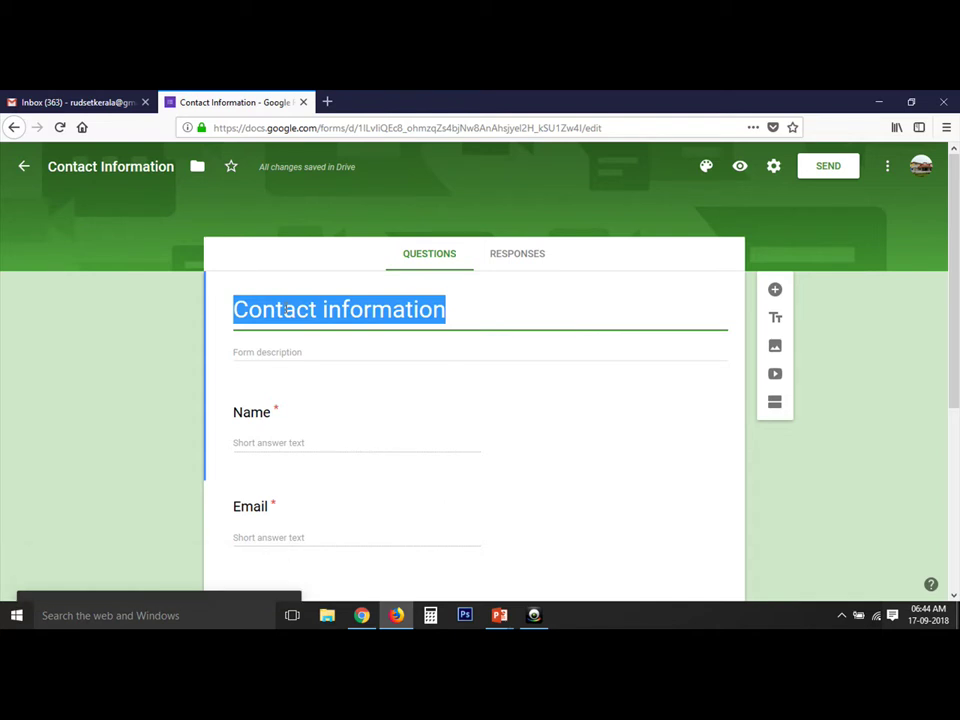
text(A)
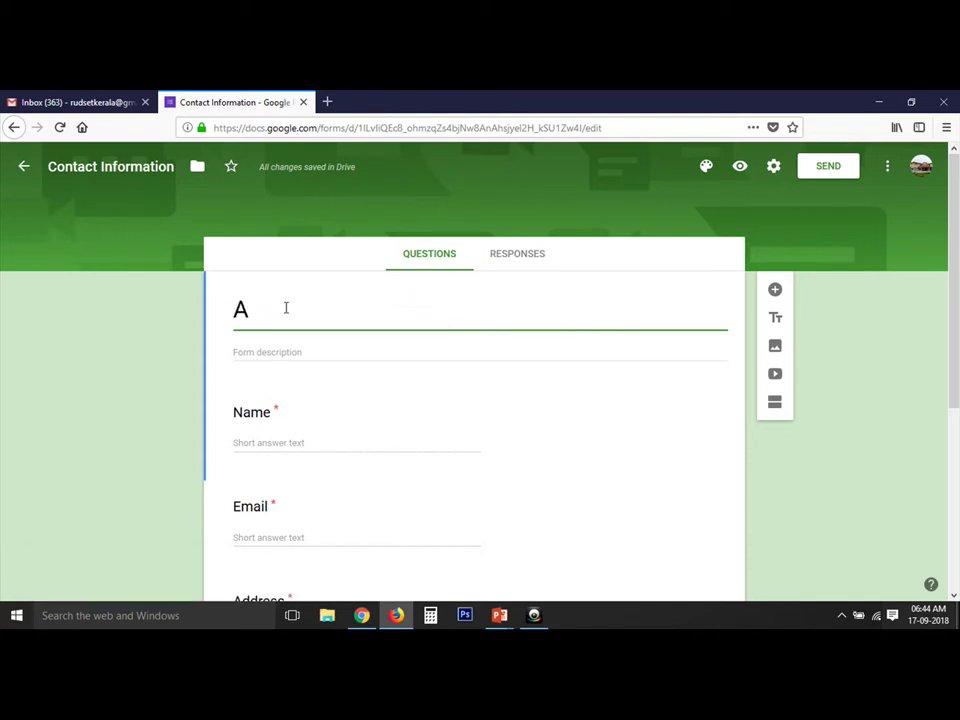
text(pplication form )
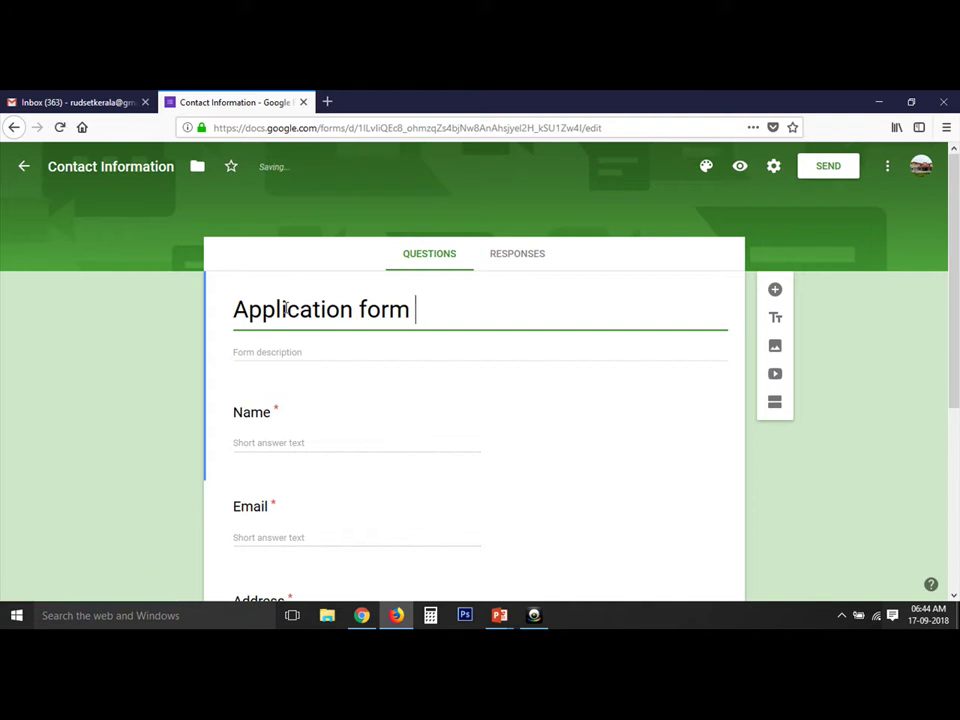
text(- Dairy Farming)
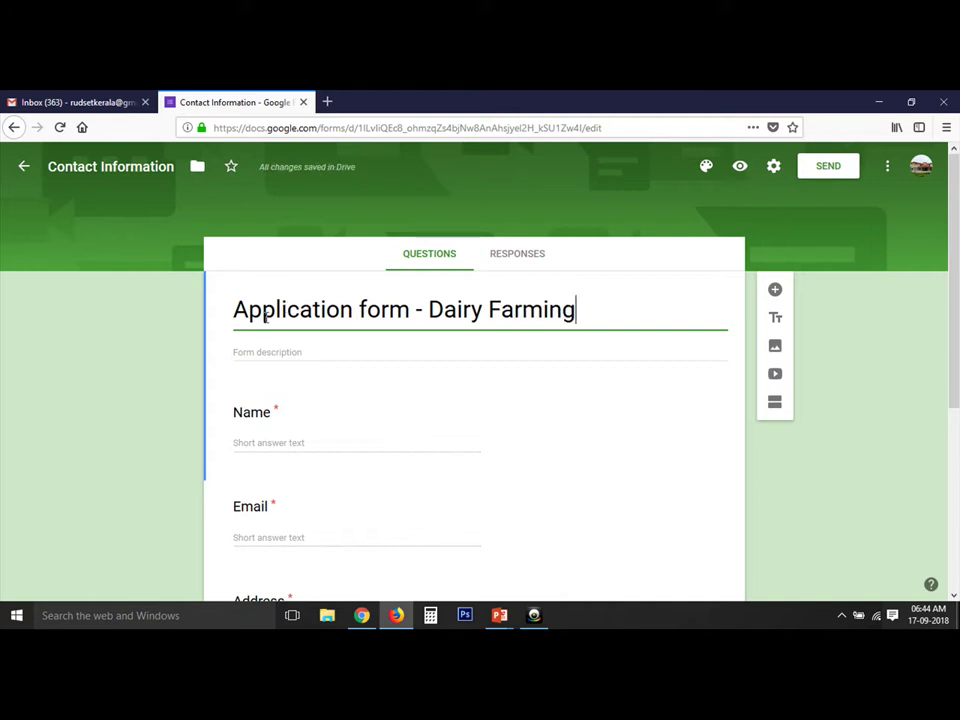
- Enter the form description "It is a 100% free training programme."
click(271, 351)
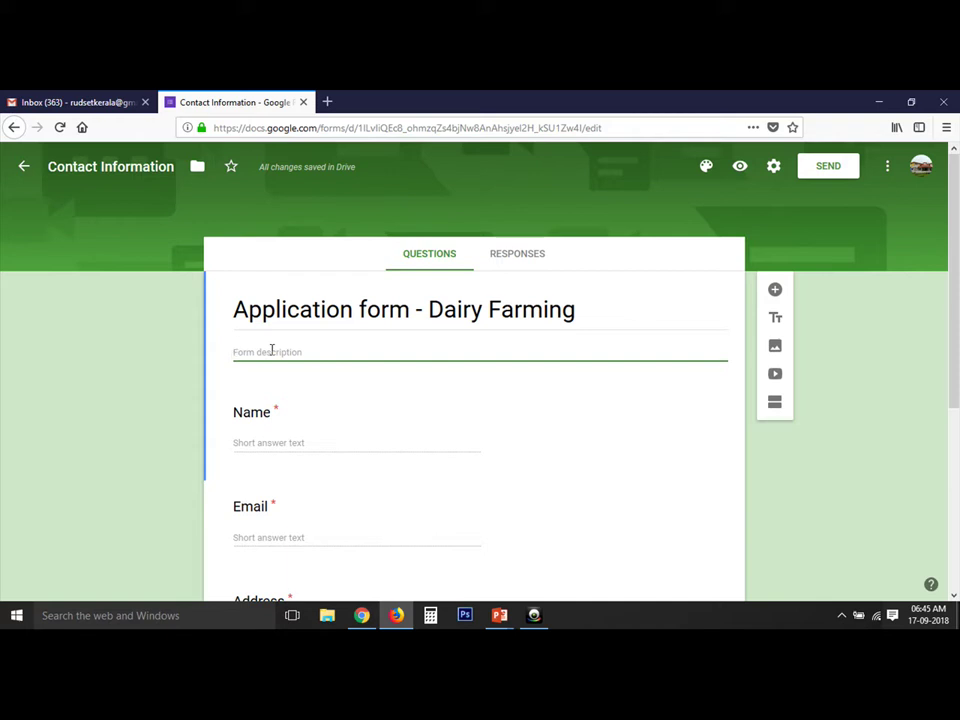
text(It is a 100)
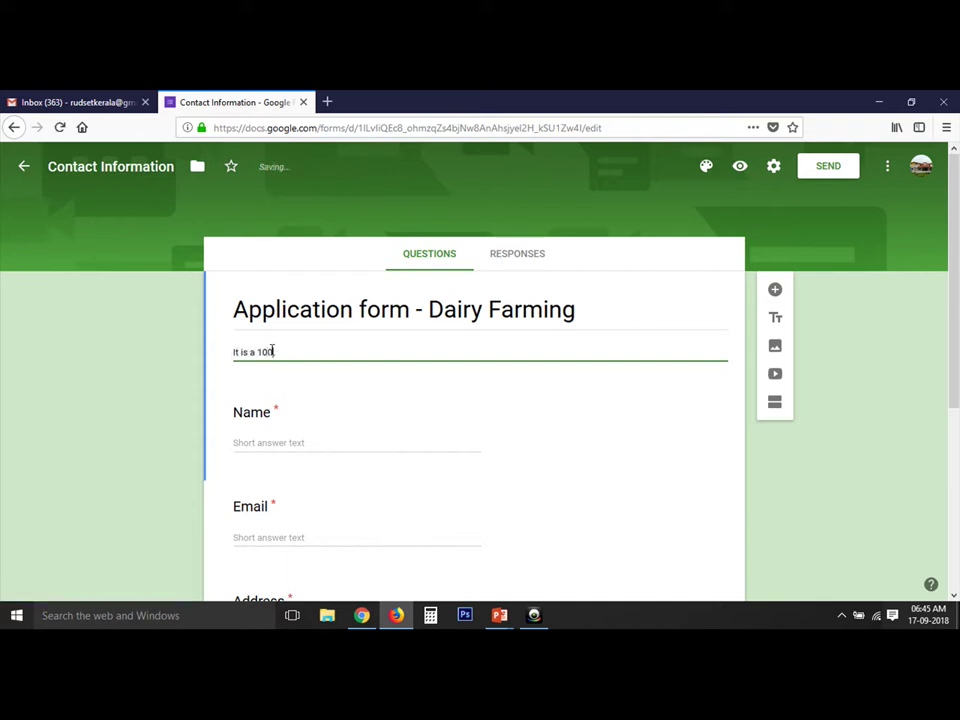
text(% free rain)
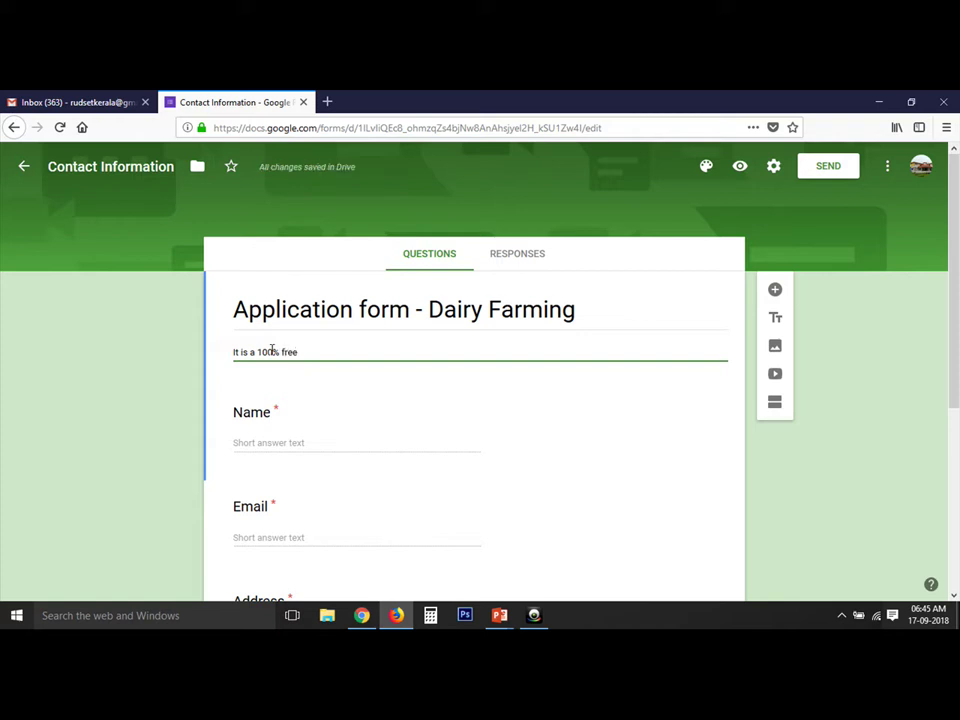
key(BackSpace)
key(BackSpace)
key(BackSpace)
text(traiing p)
key(BackSpace)
key(BackSpace)
key(BackSpace)
key(BackSpace)
key(BackSpace)
text(ning programme.)
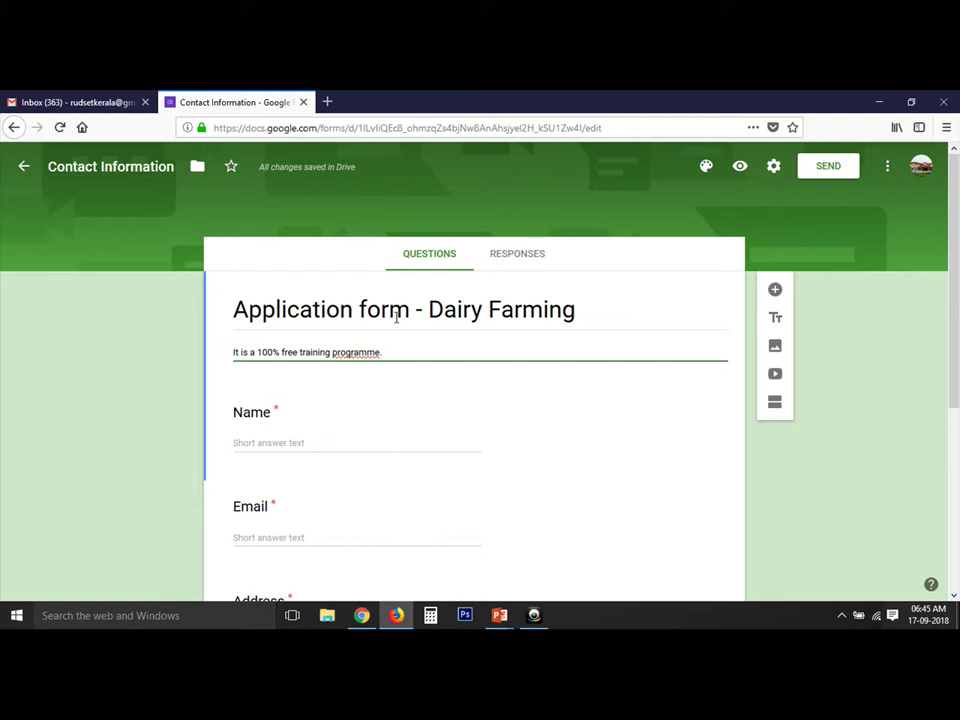
- Replace the Email question's title with "Age" and change its answer type to Dropdown
scroll(380, 321, down, 1)
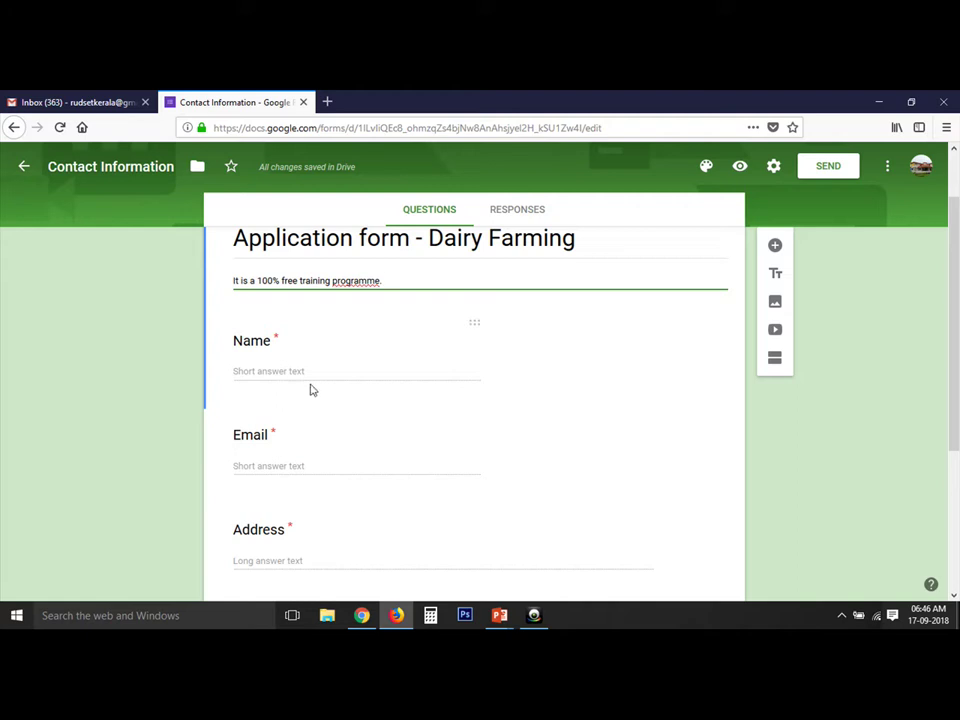
scroll(310, 390, down, 2)
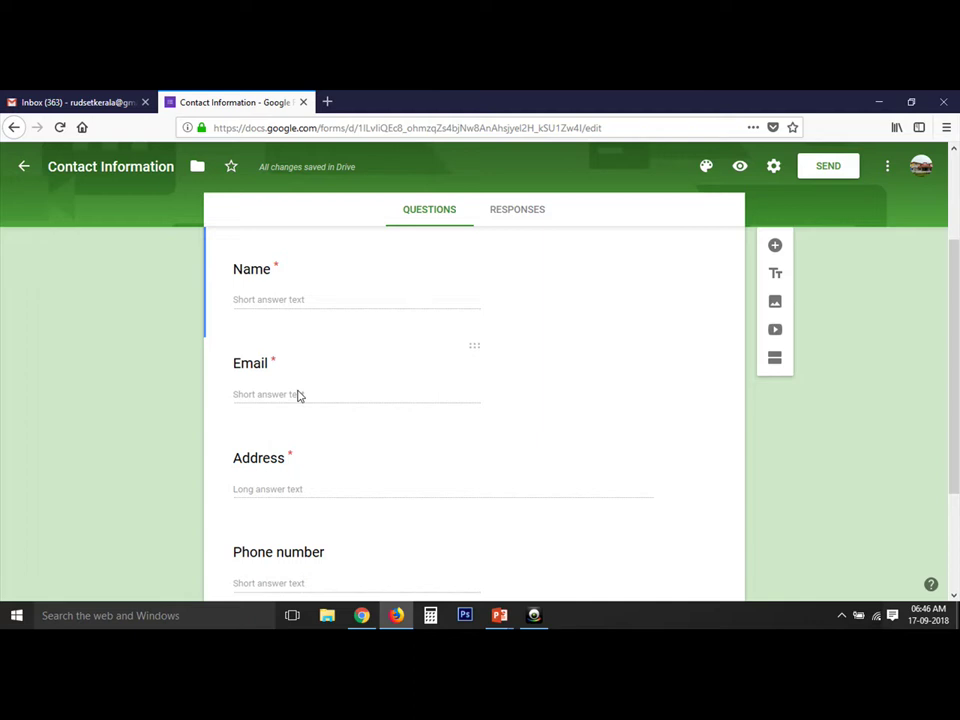
scroll(297, 395, down, 2)
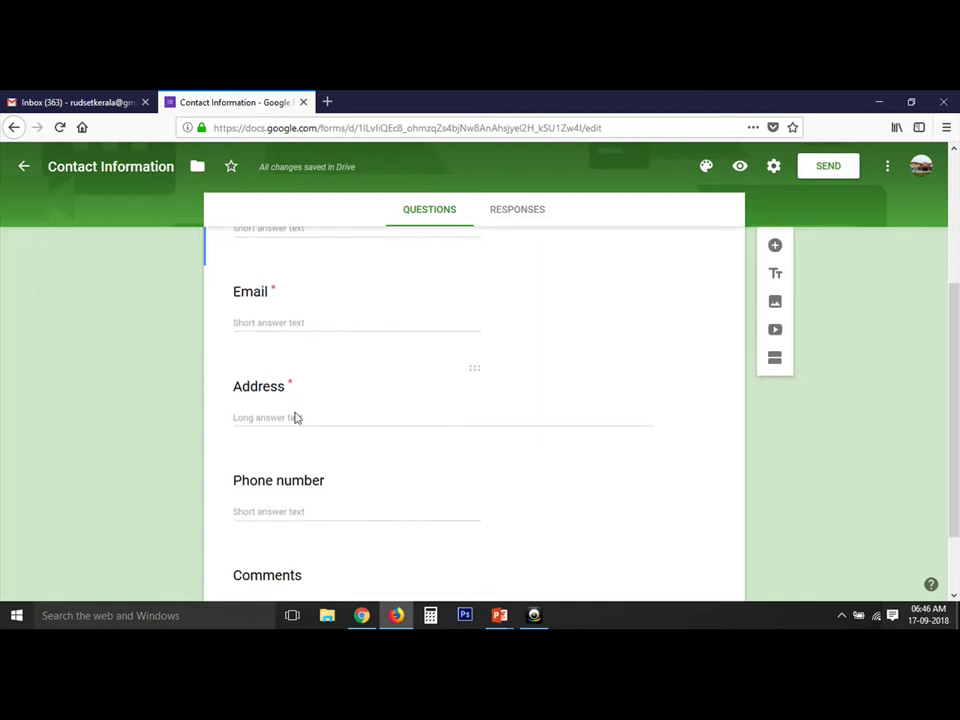
scroll(297, 417, down, 2)
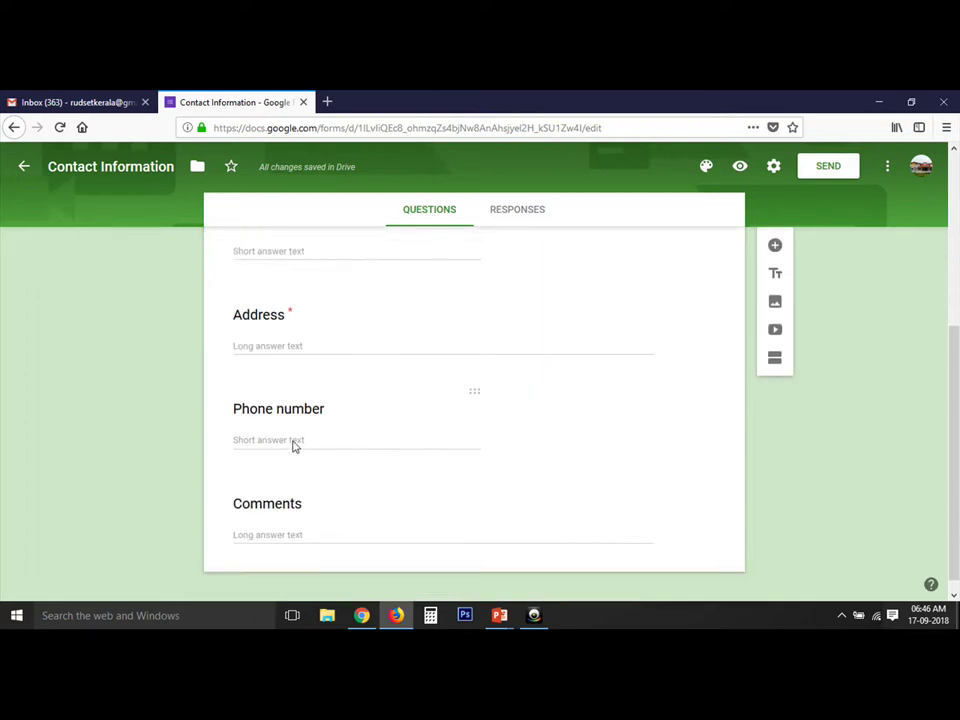
scroll(295, 446, down, 1)
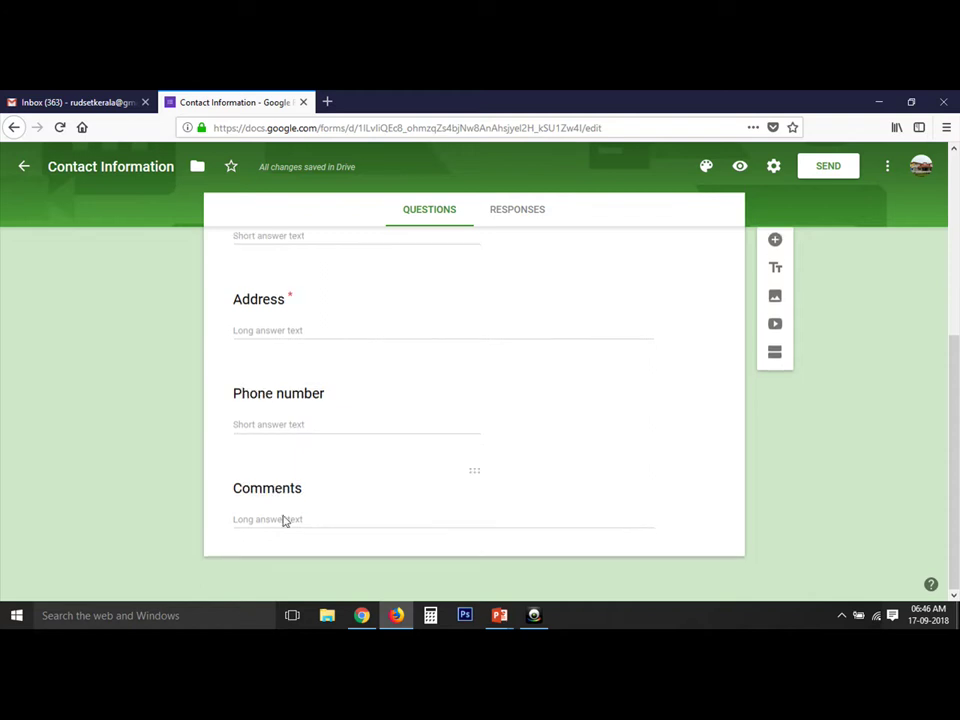
scroll(306, 473, up, 6)
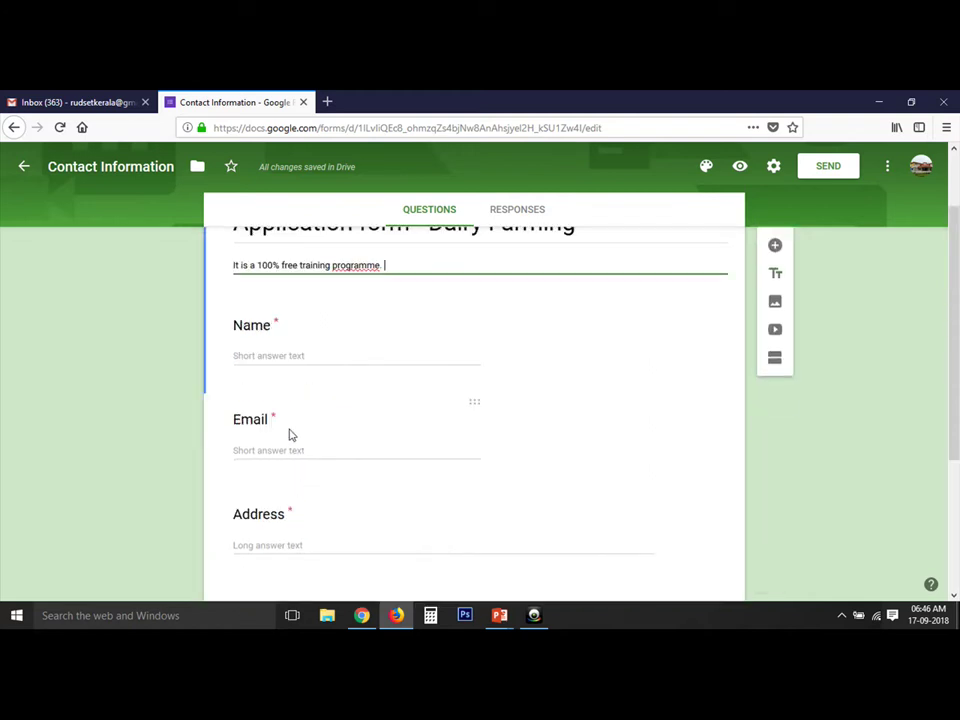
click(467, 408)
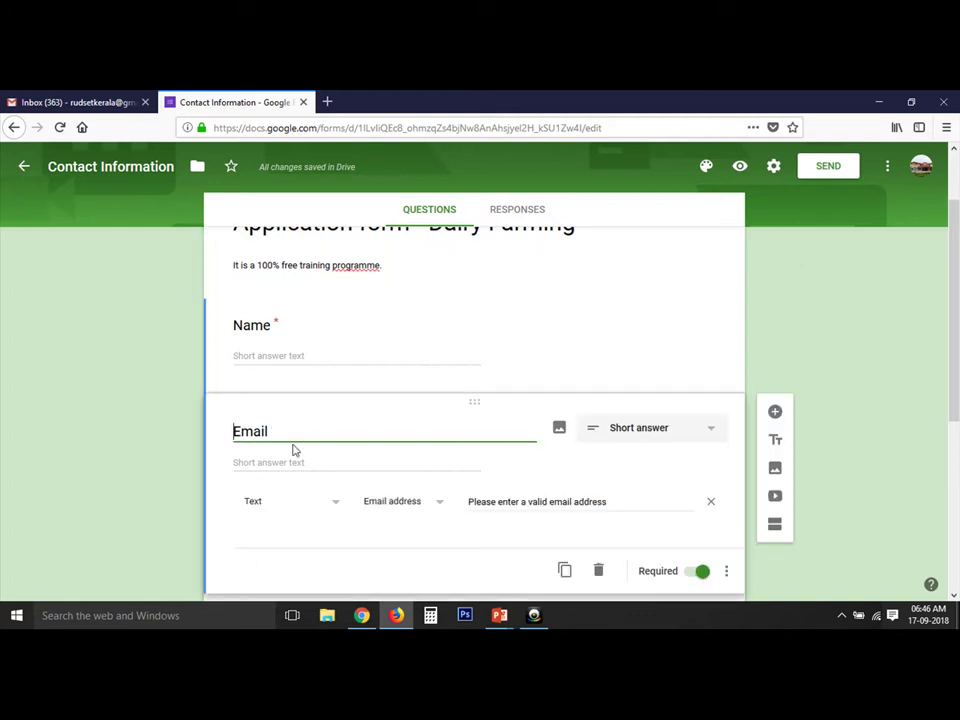
drag(276, 435, 225, 437)
text(Age)
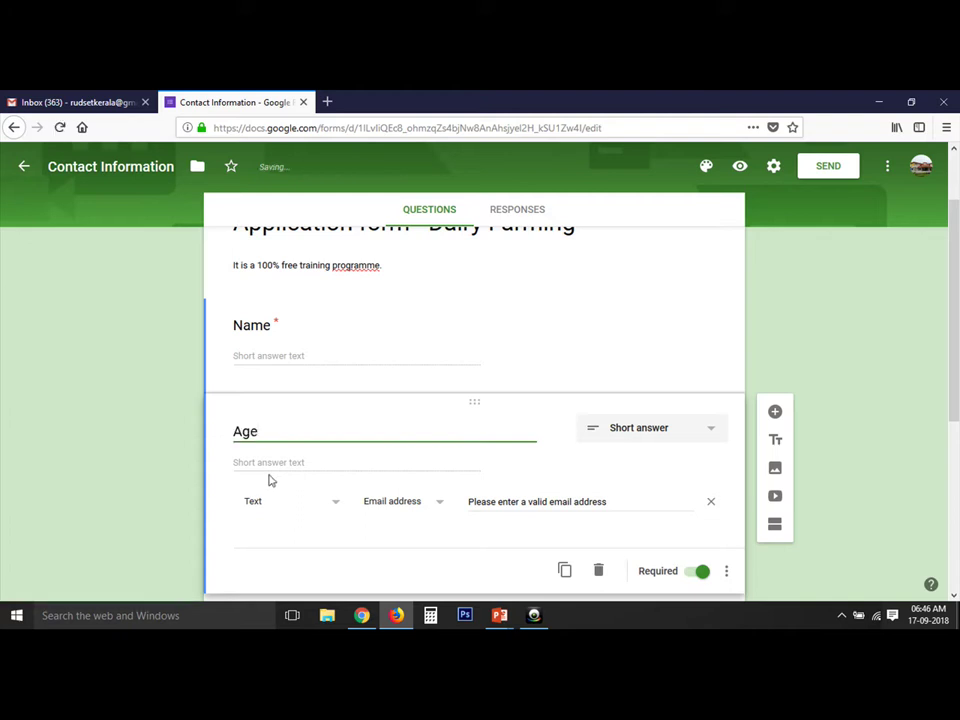
click(711, 436)
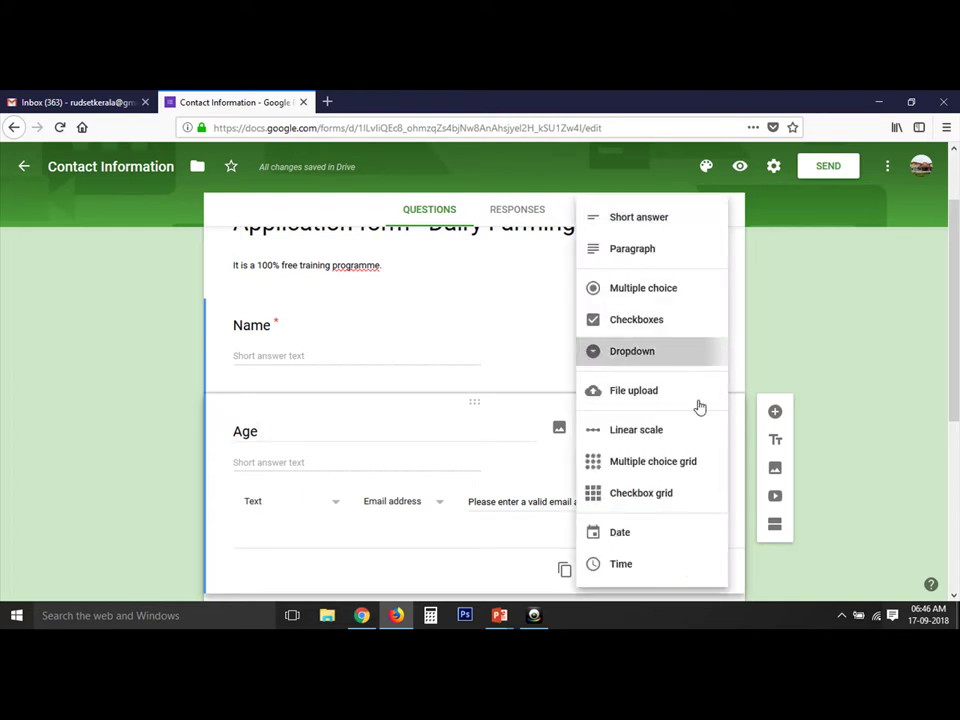
click(632, 351)
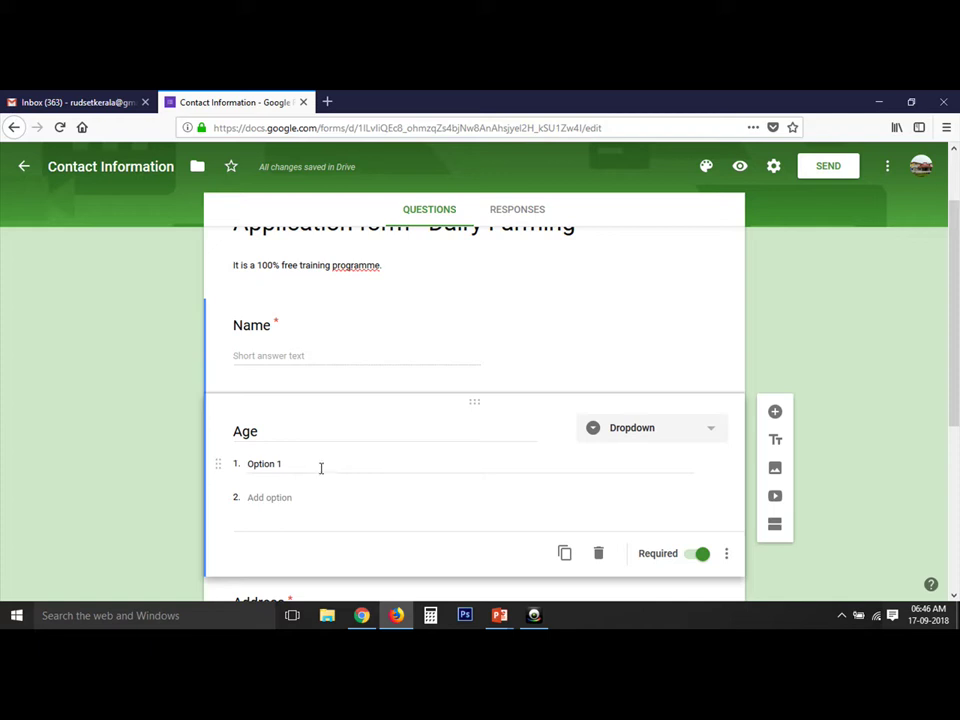
- Enter 18, 19, 20 and 21 as the dropdown options of the Age question
click(321, 468)
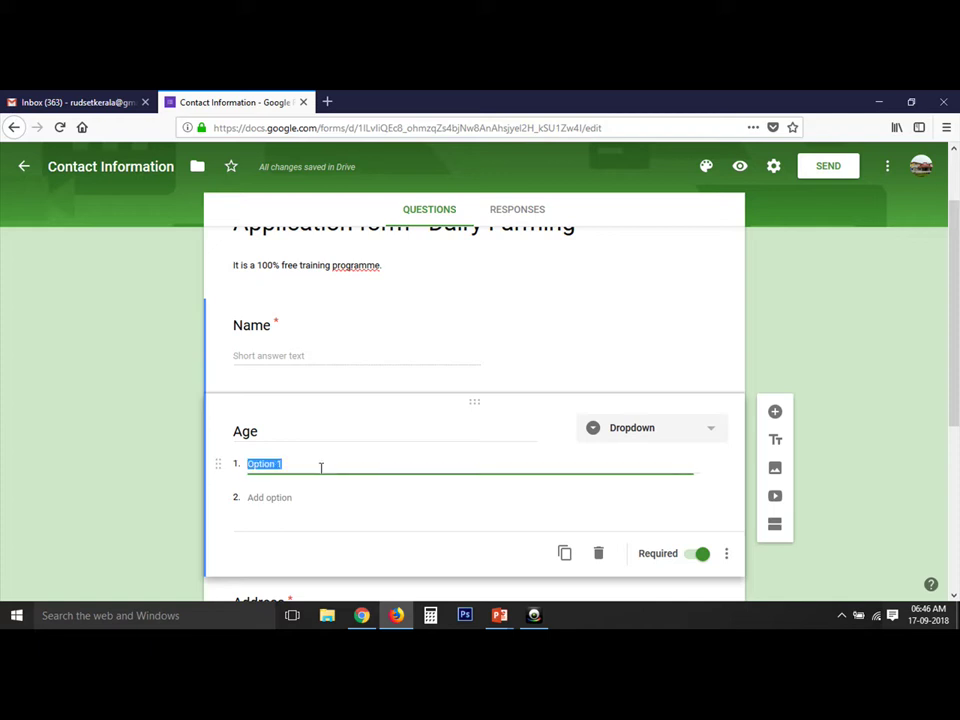
text(18)
click(280, 499)
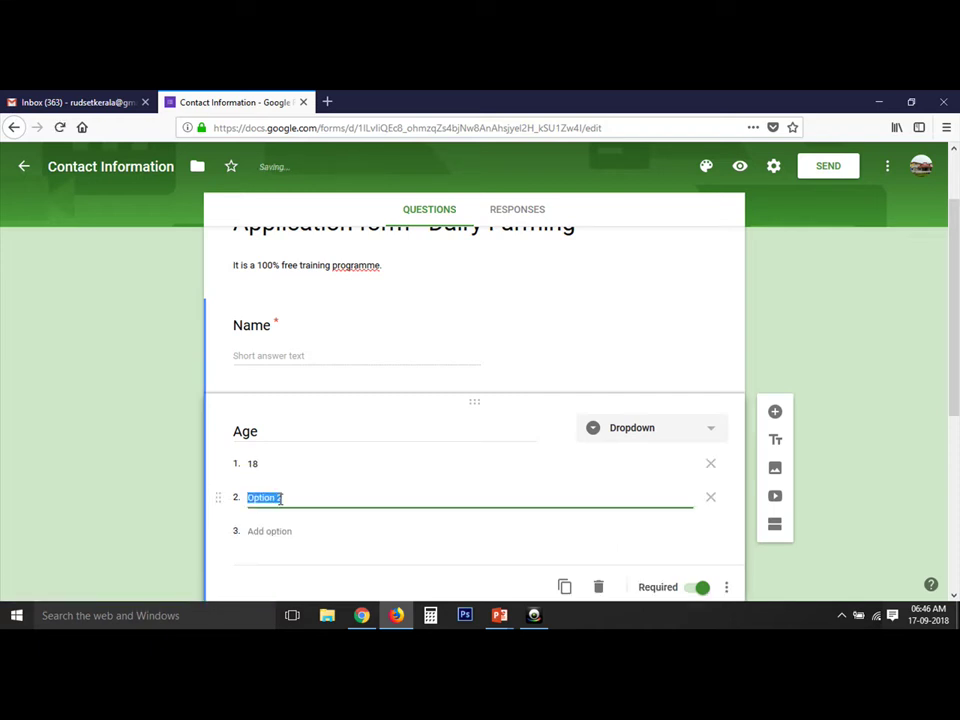
text(45)
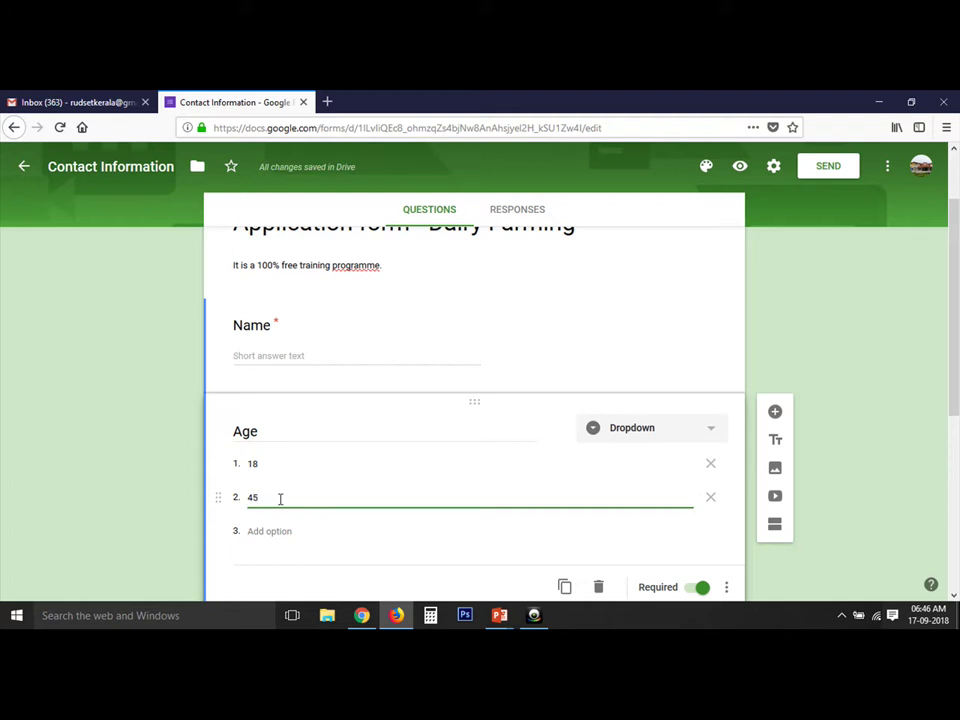
key(BackSpace)
text(19)
key(Tab)
text(20)
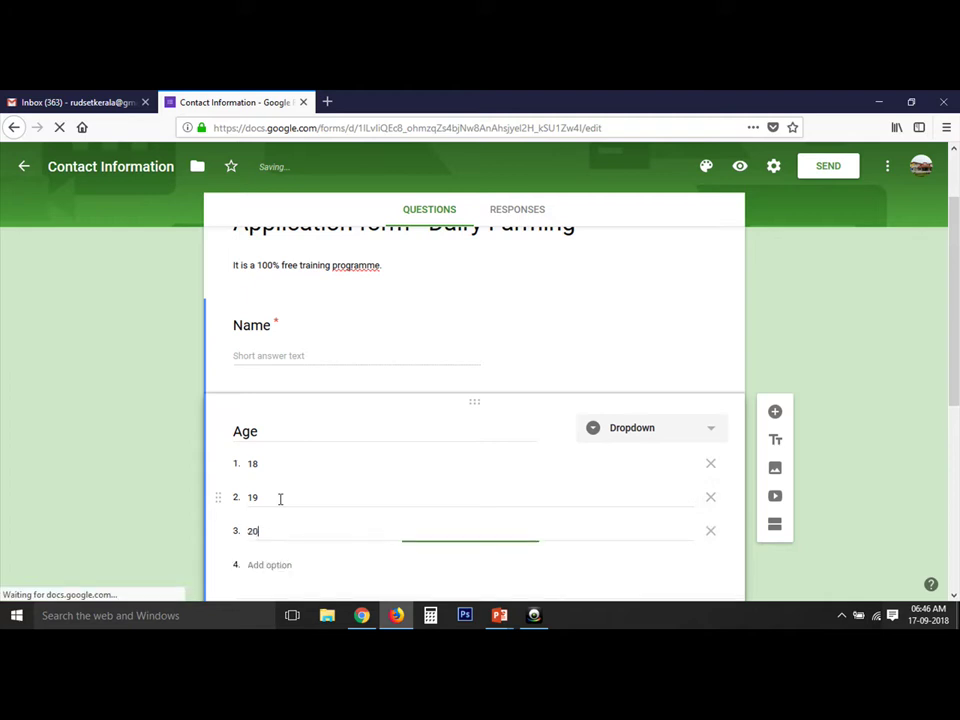
key(Tab)
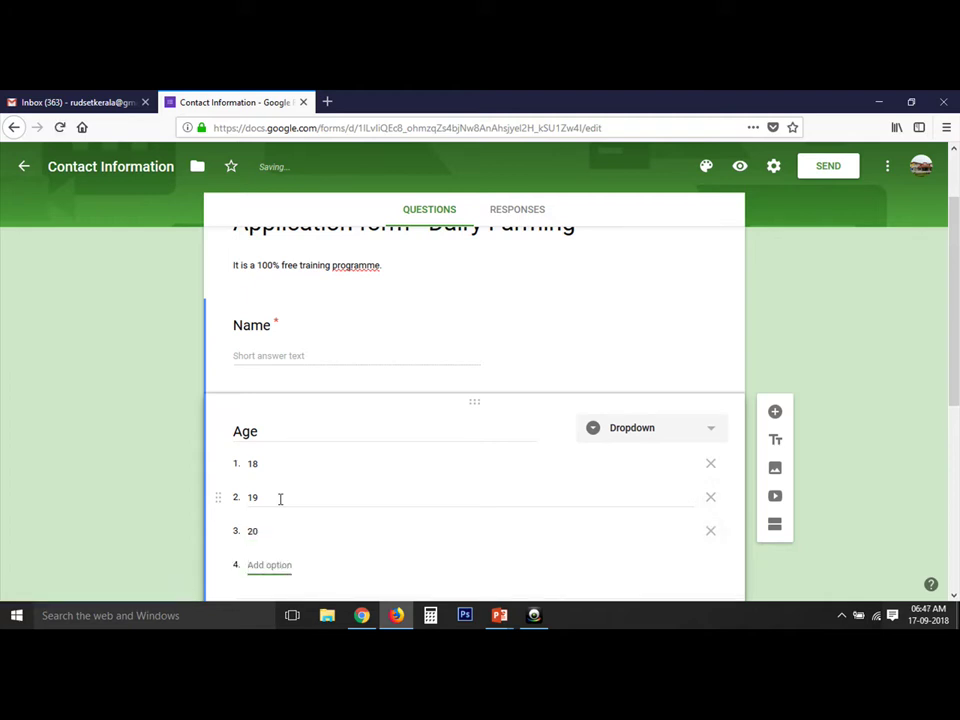
text(21)
- Replace the Comments question's title with "APL / BPL" and change its answer type to Dropdown
scroll(268, 485, down, 3)
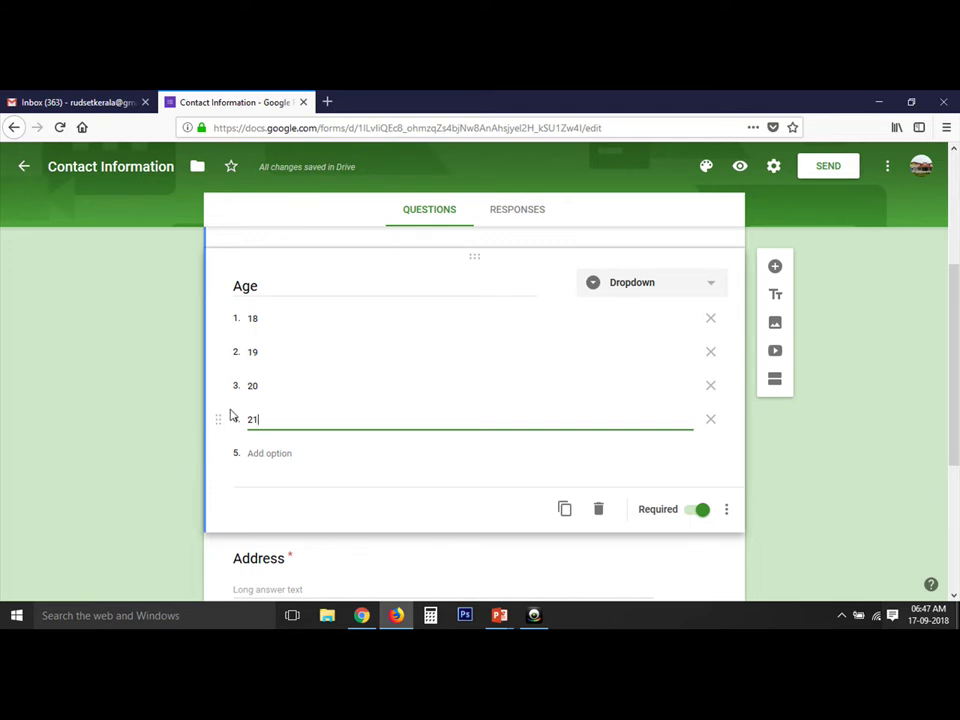
scroll(176, 407, down, 4)
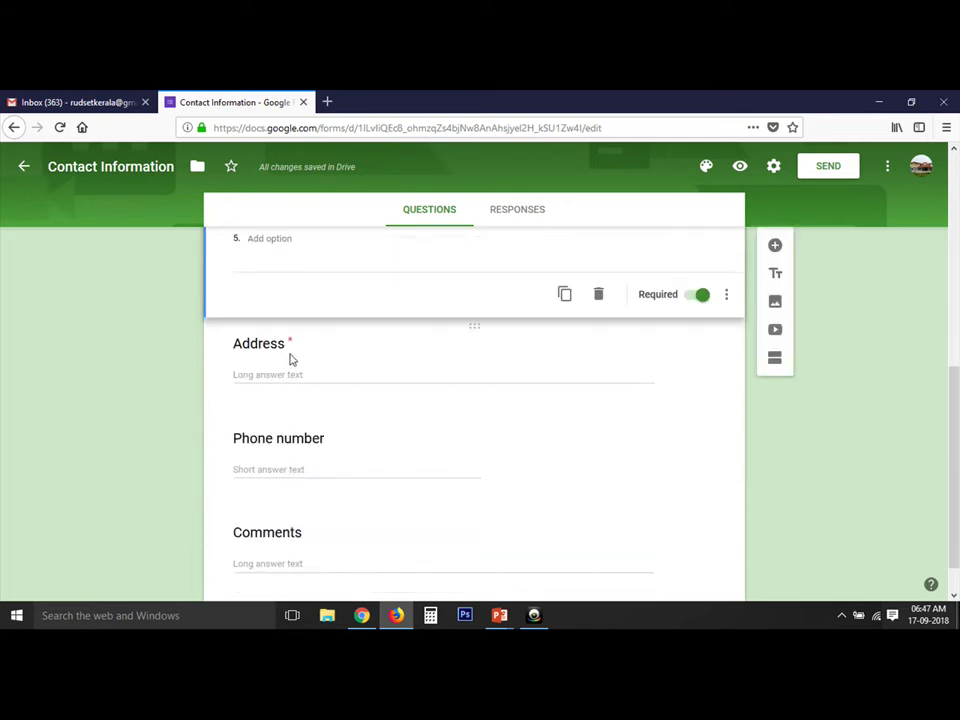
scroll(290, 361, down, 1)
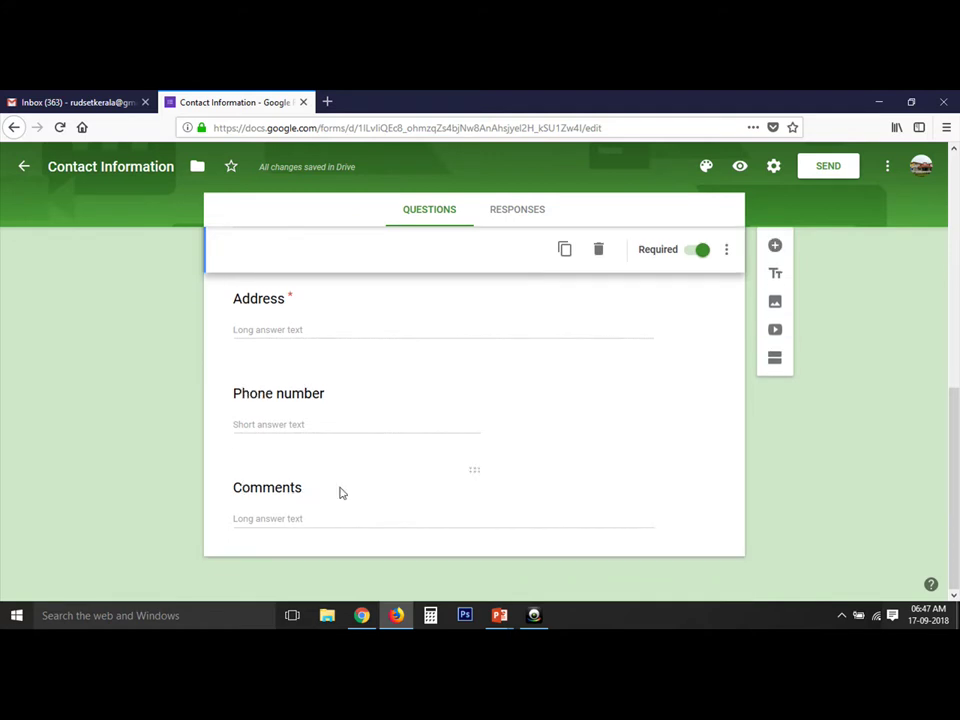
click(458, 496)
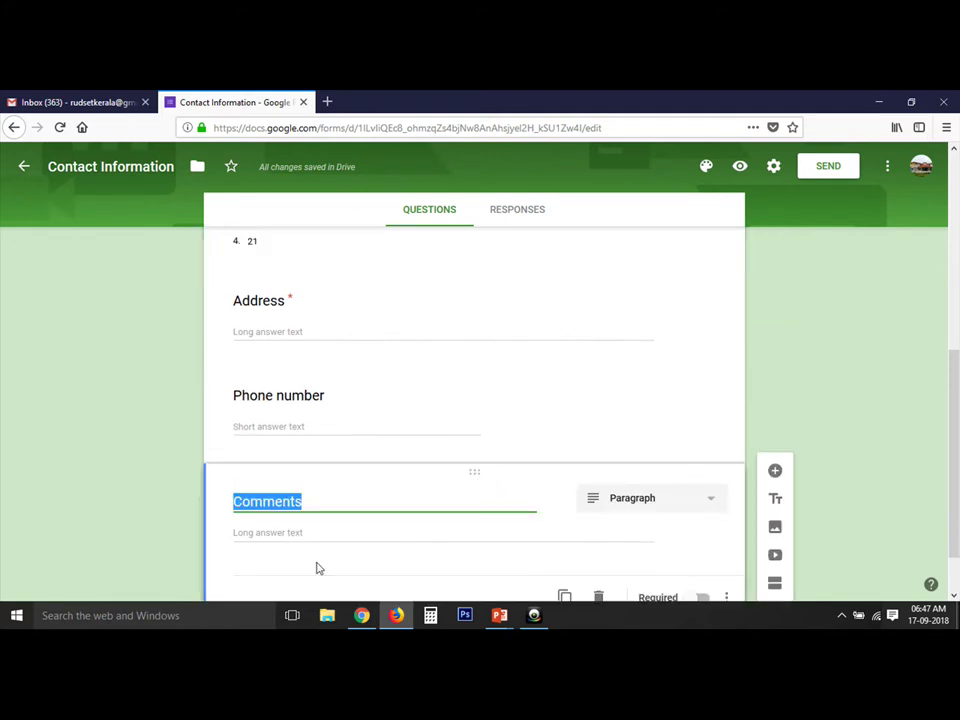
text(APL)
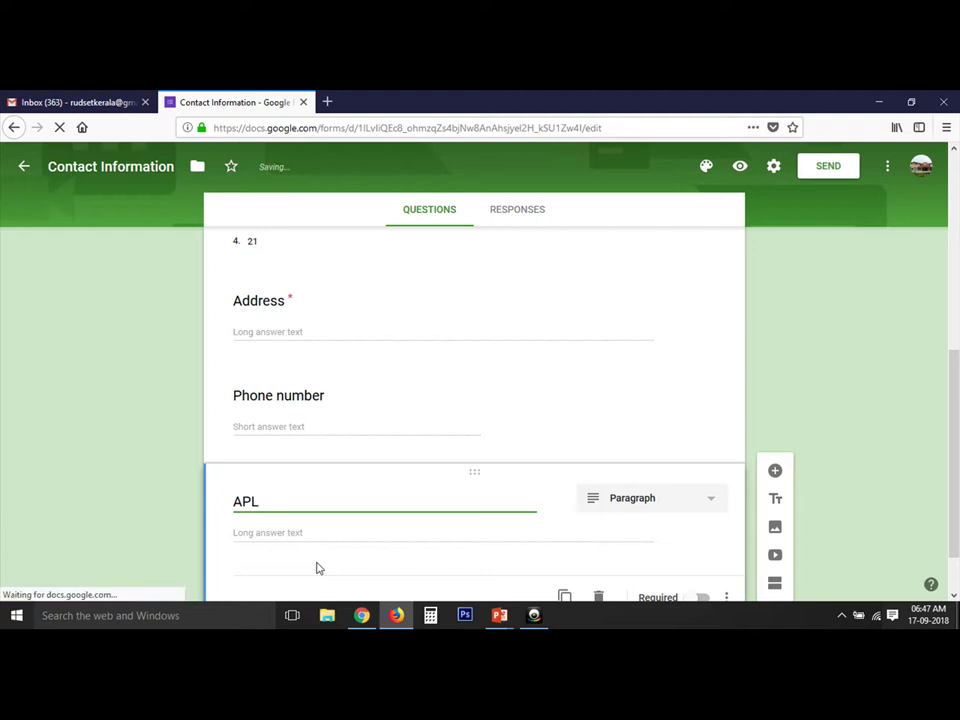
text( / BPL)
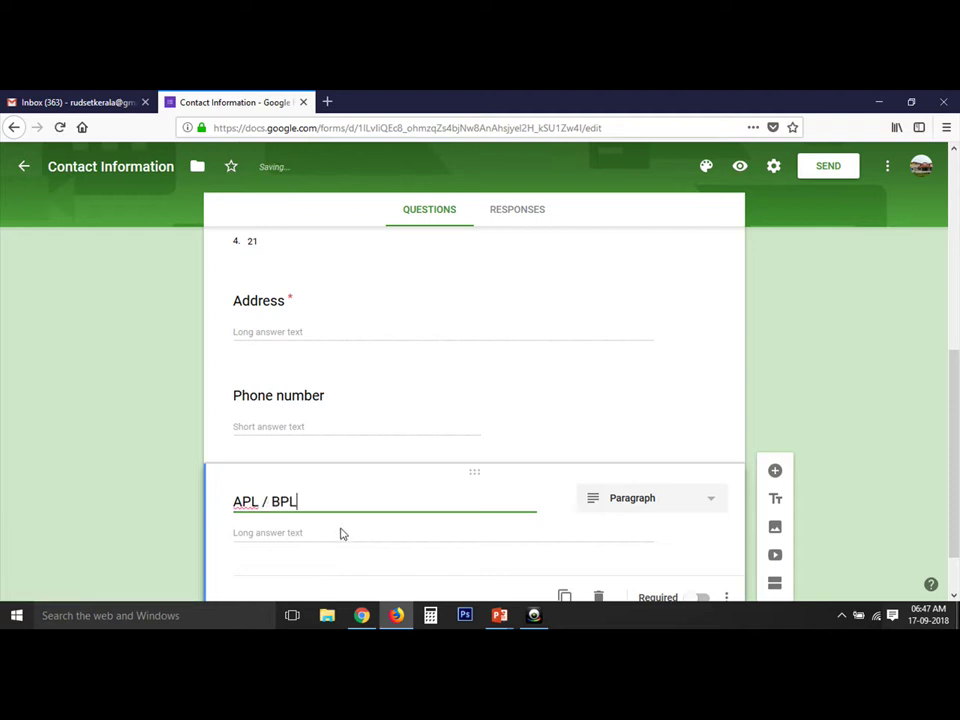
click(676, 511)
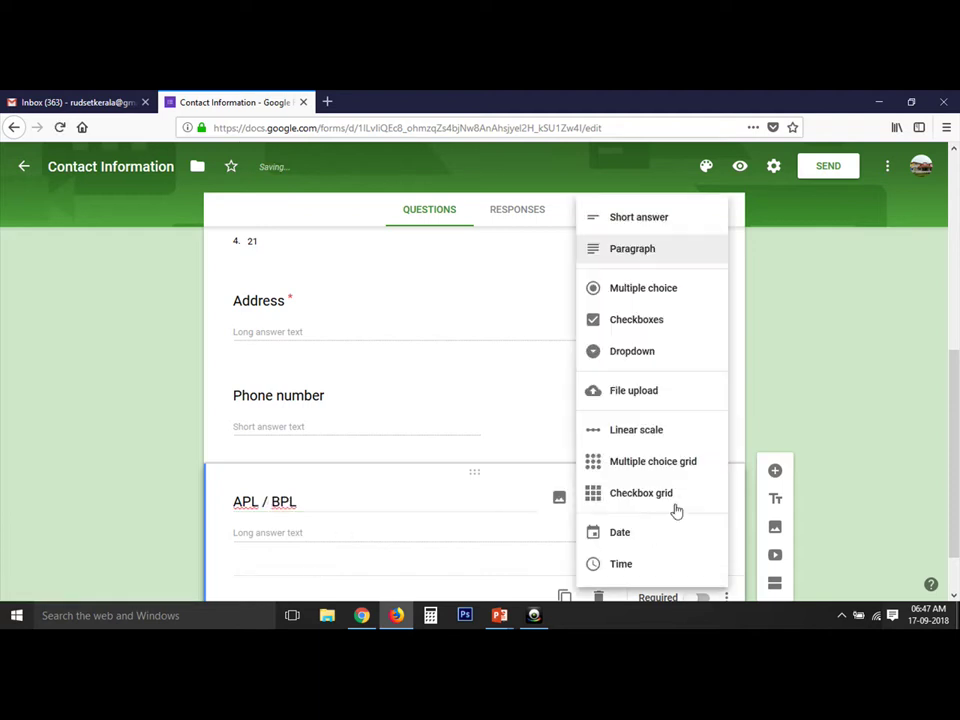
click(640, 351)
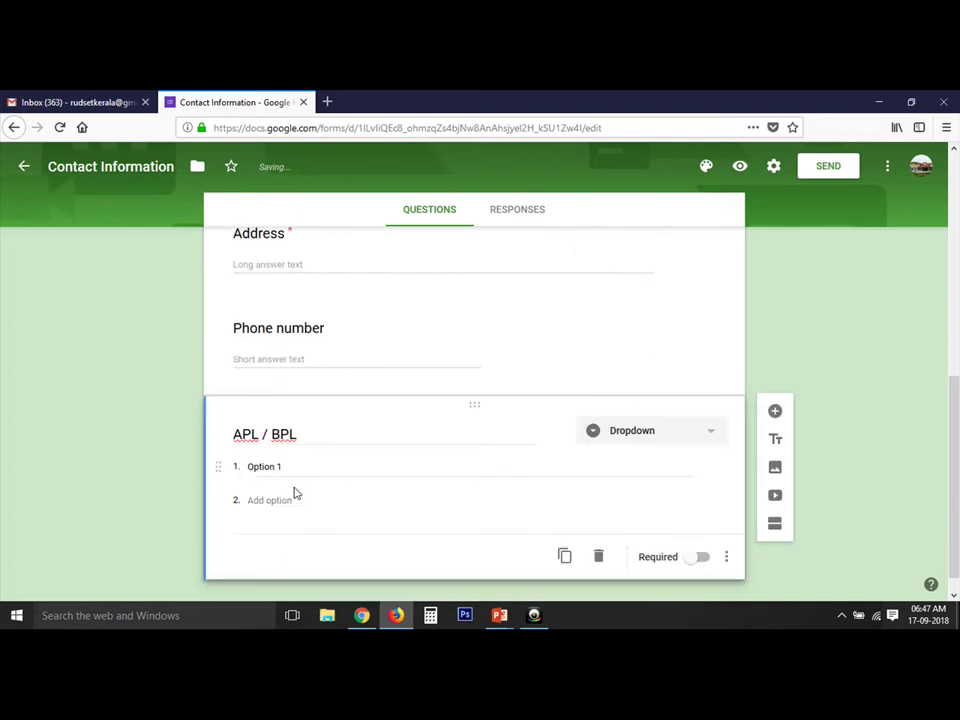
- Enter APL and BPL as the options of the APL / BPL question and make it required
click(282, 444)
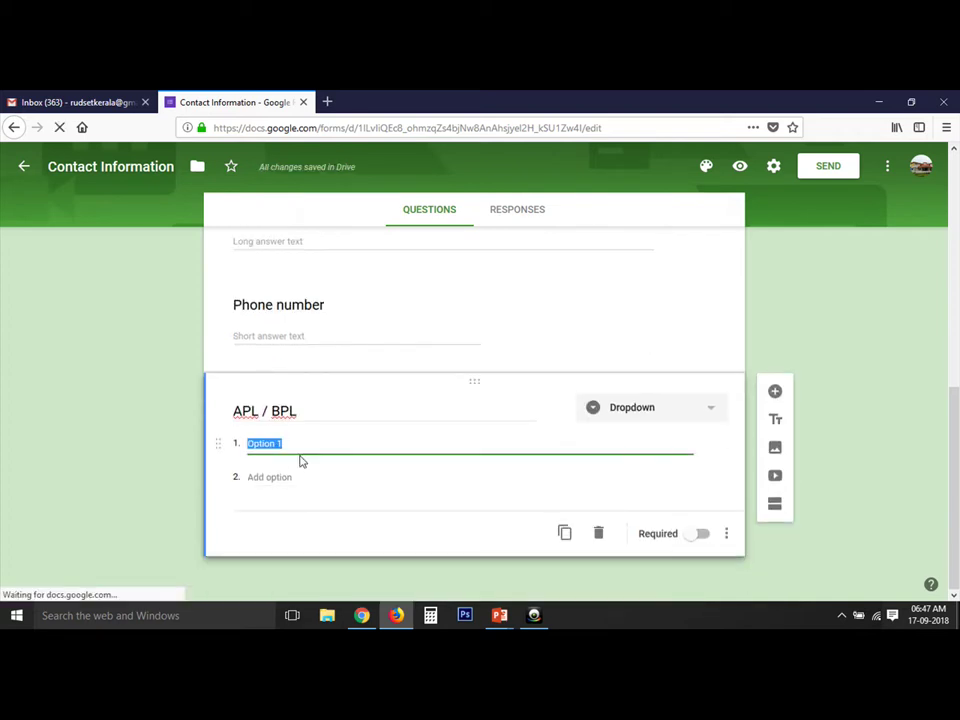
text(APL)
click(283, 478)
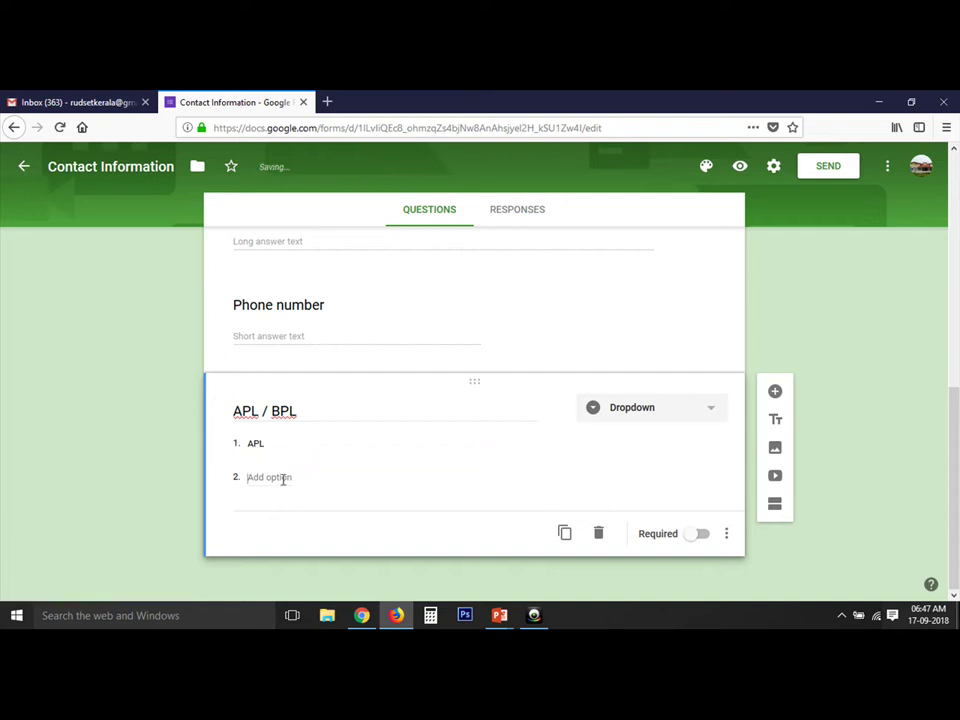
text(BPL)
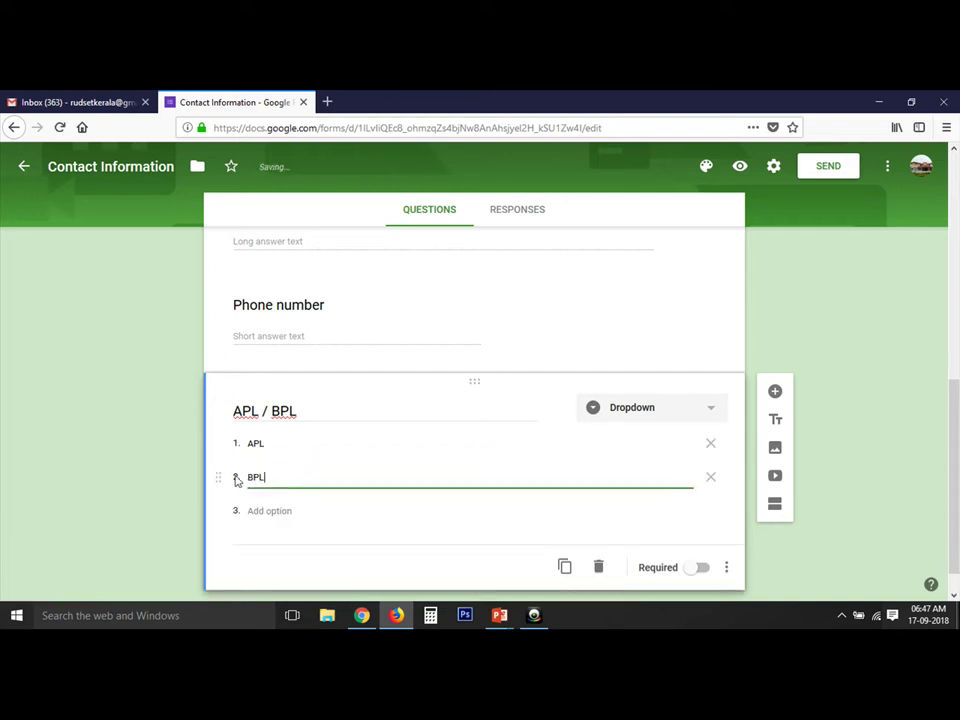
click(139, 456)
scroll(146, 448, down, 1)
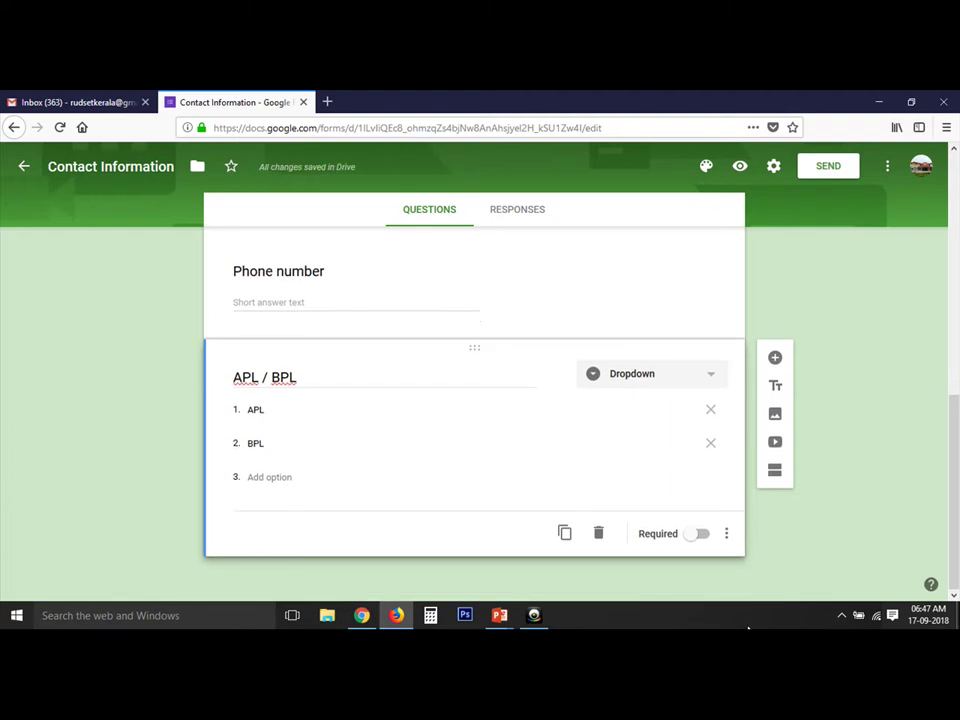
click(700, 535)
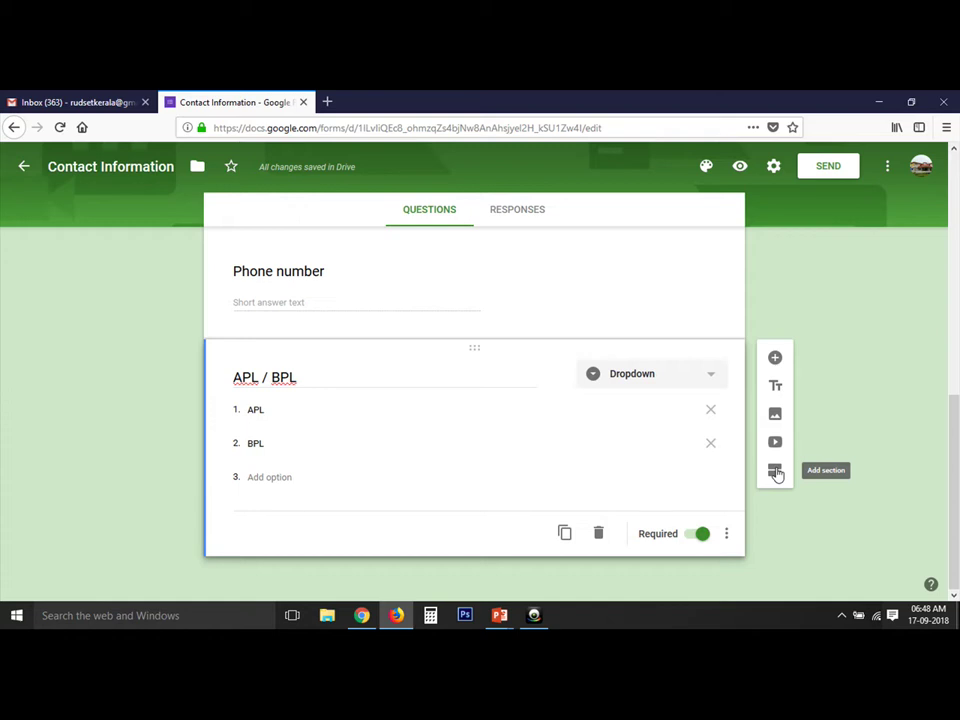
- Add a question titled "Family Income" after the APL / BPL question and set its answer type to Dropdown
scroll(551, 420, up, 6)
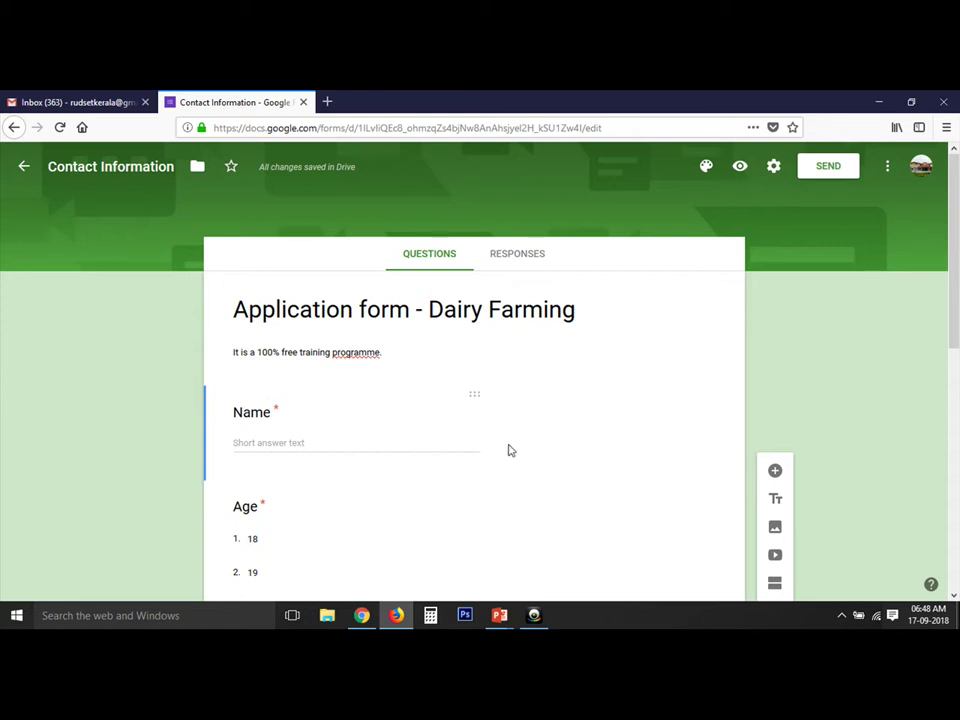
scroll(552, 452, down, 5)
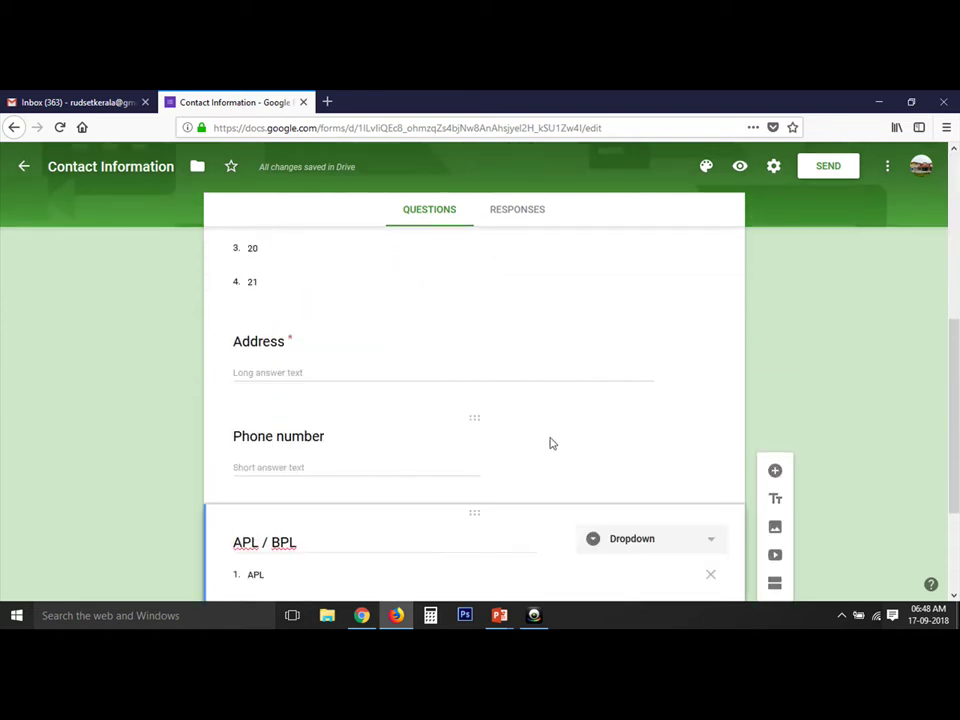
scroll(550, 443, down, 3)
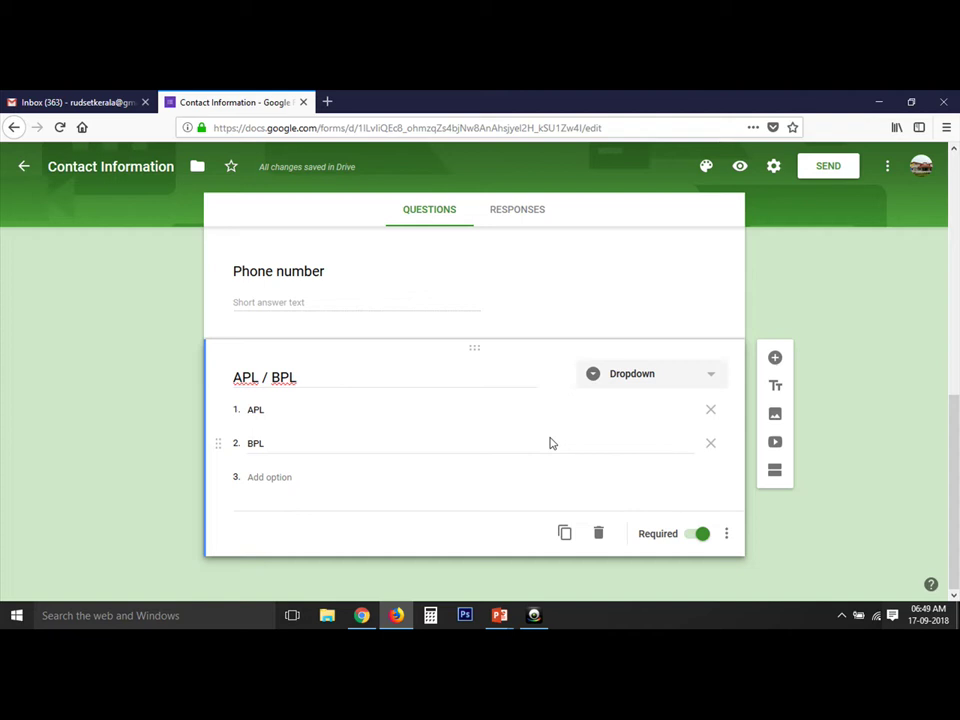
click(774, 360)
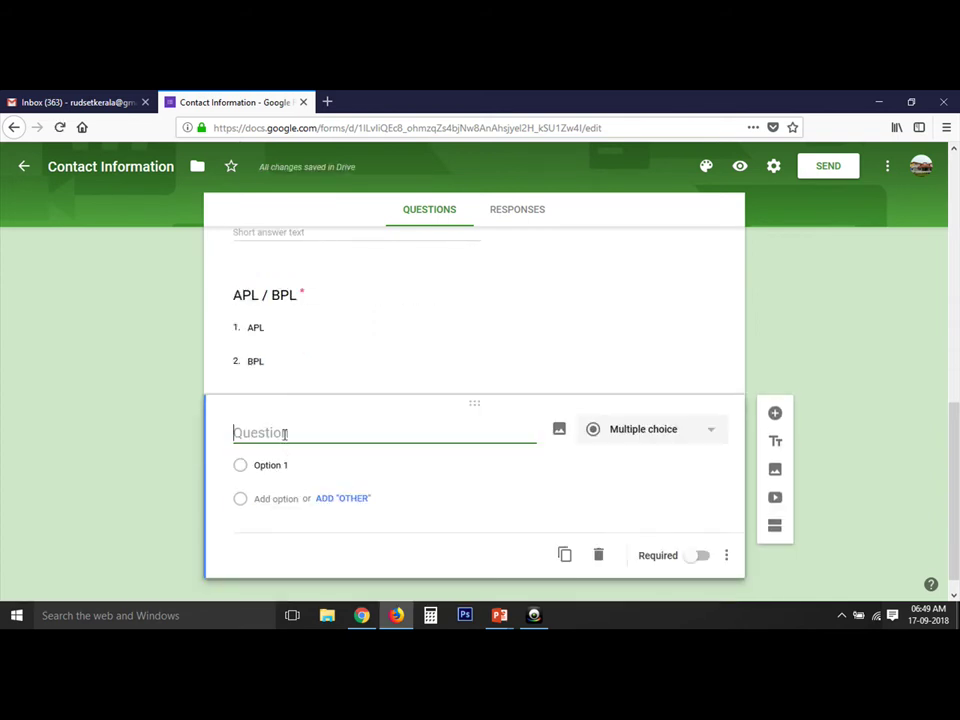
text(Family Income)
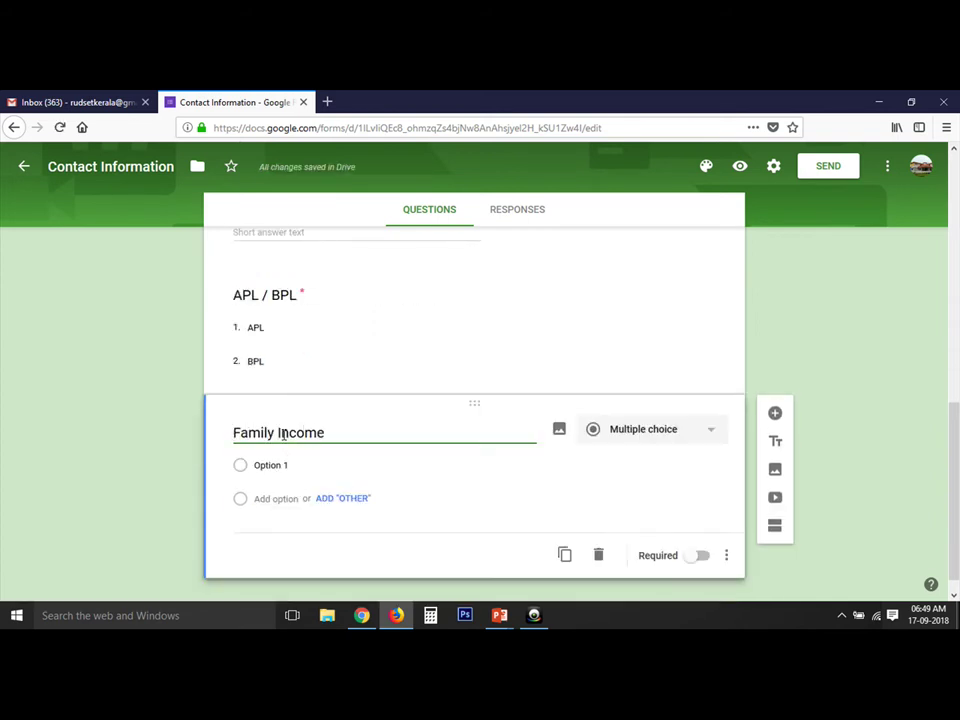
click(664, 432)
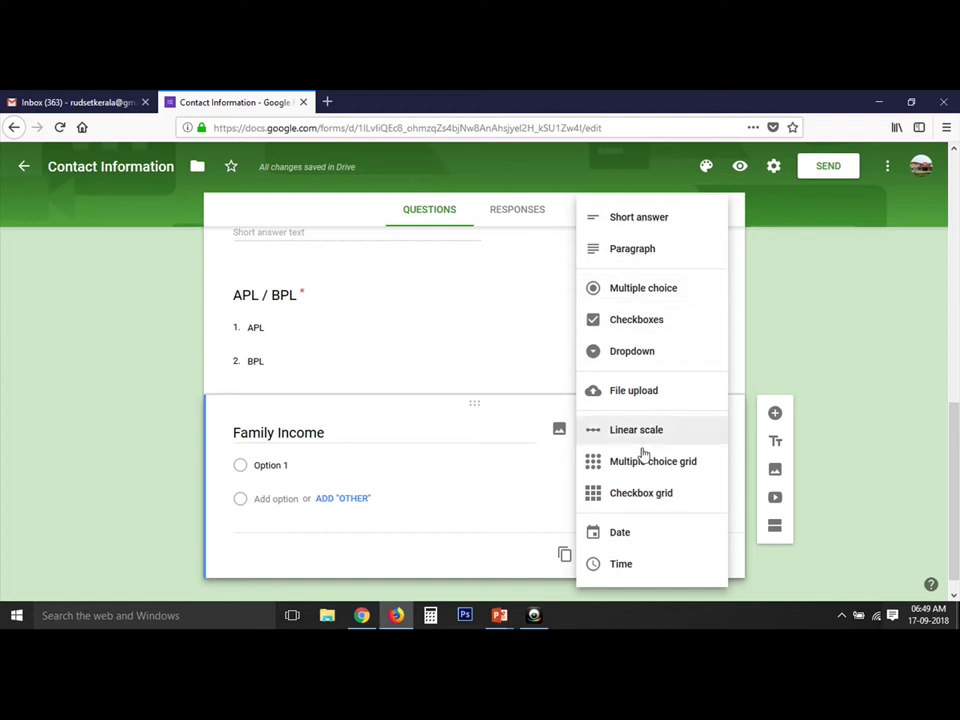
click(647, 360)
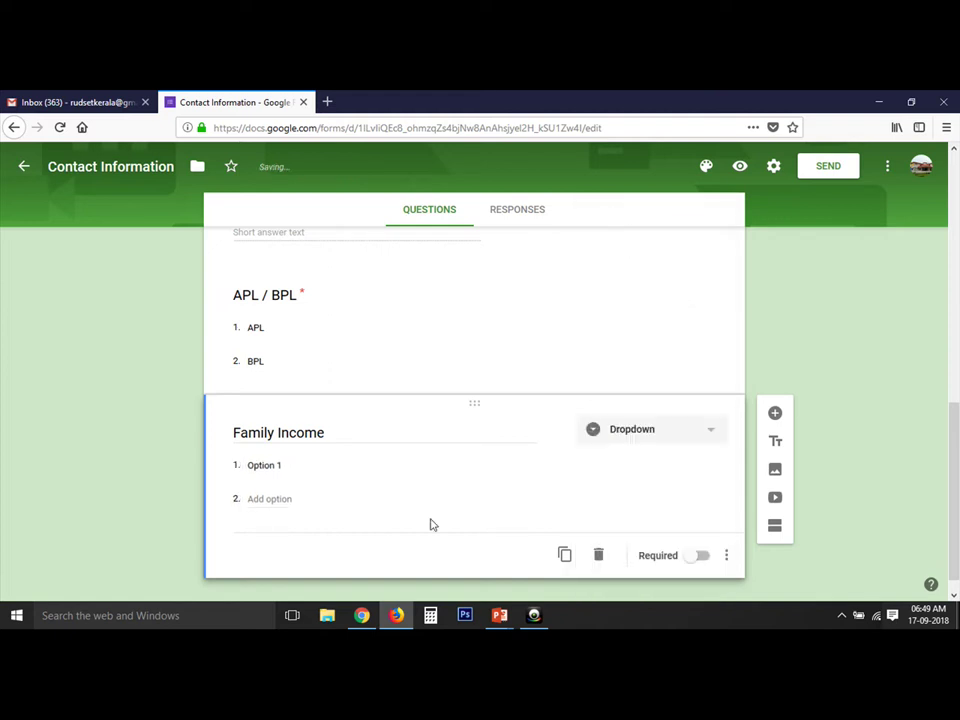
- Enter the Family Income options "Above 50000", "50000 to 1 lakh" and "Above 1 lakh", and make the question required
click(266, 465)
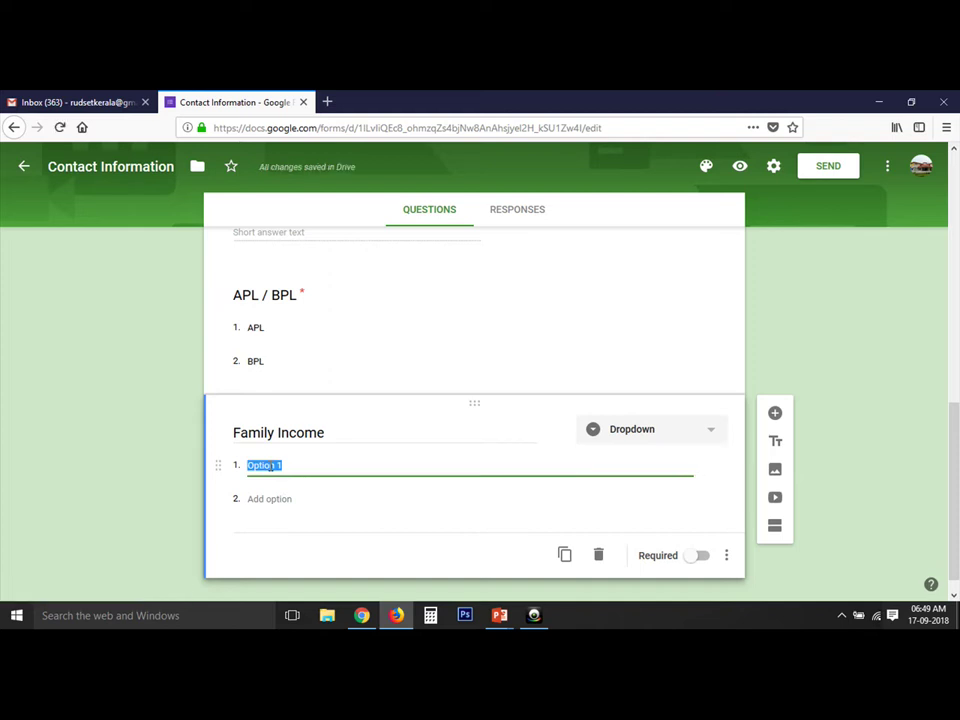
text(Above 500)
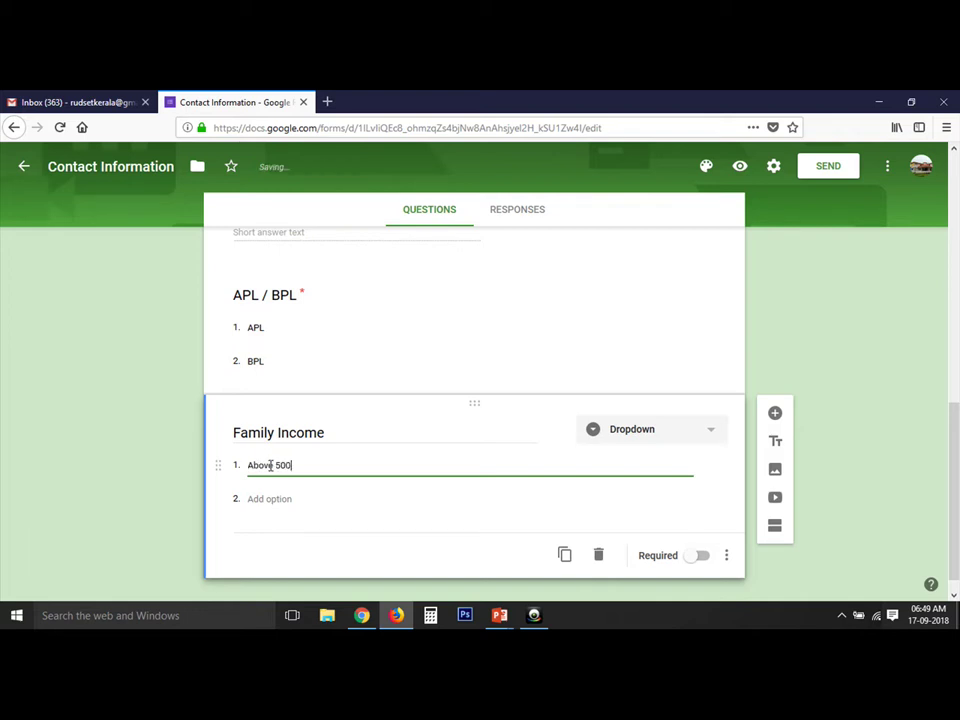
text(00)
click(295, 499)
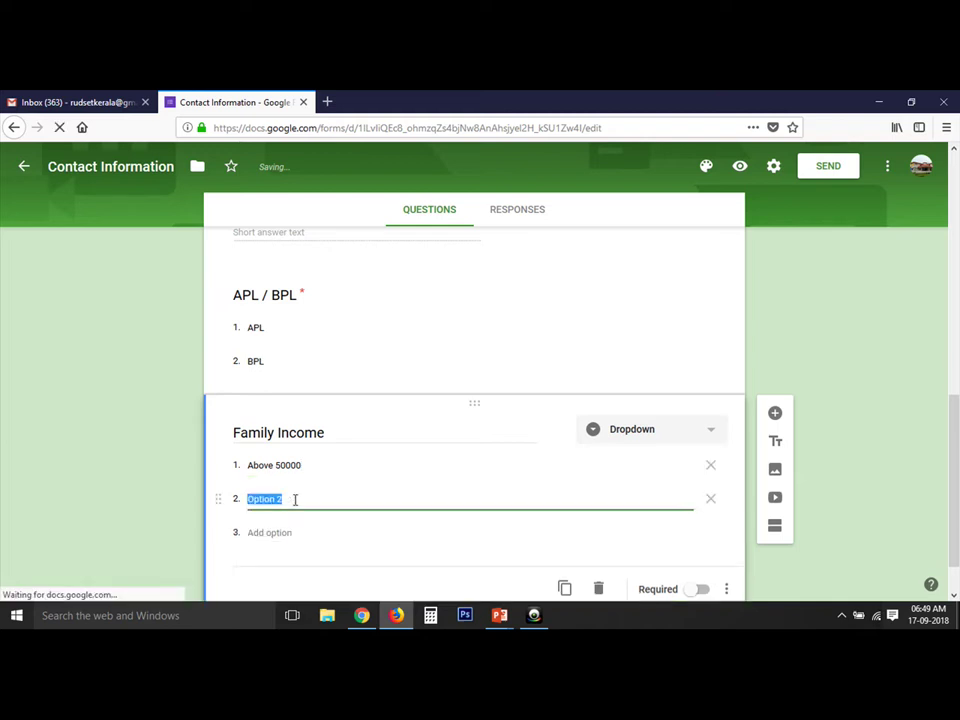
text(50000)
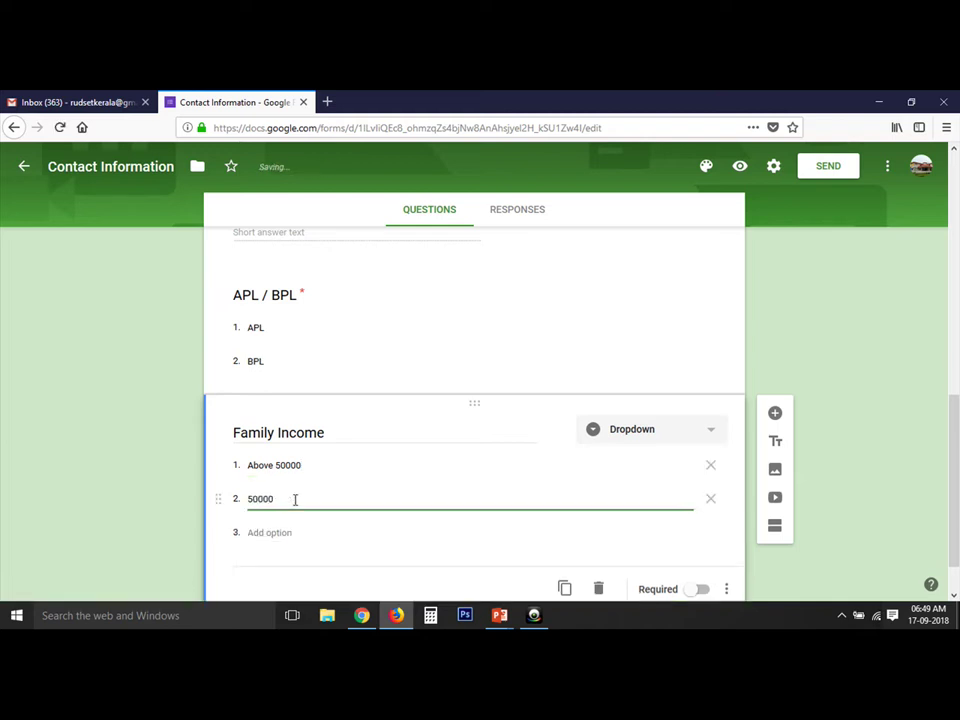
text( to 1 lakh)
click(285, 532)
text(Ab)
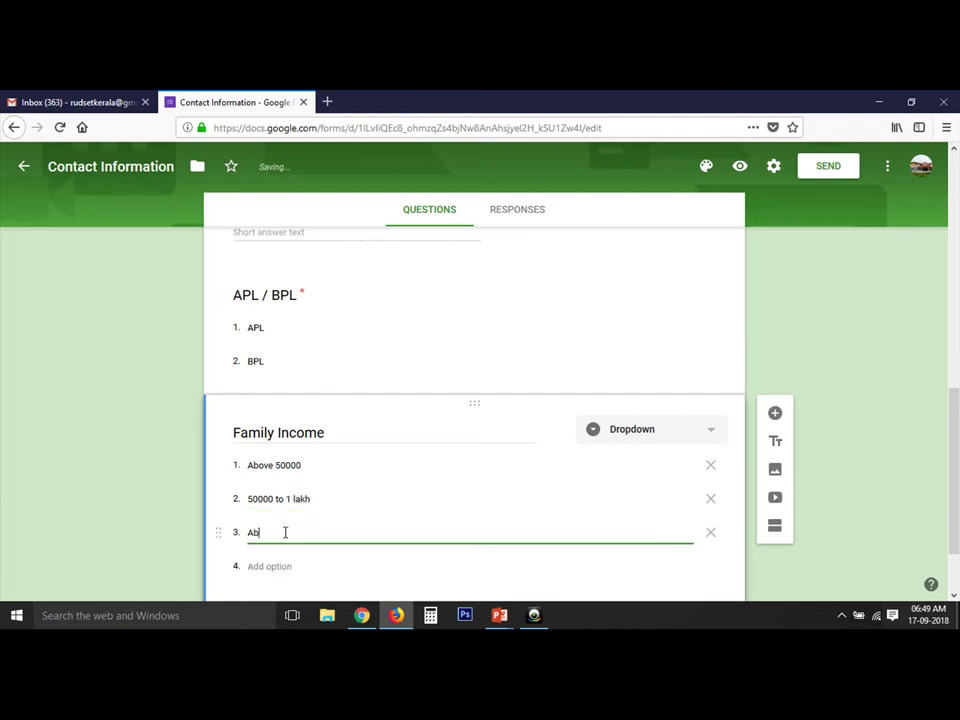
text(ove 1)
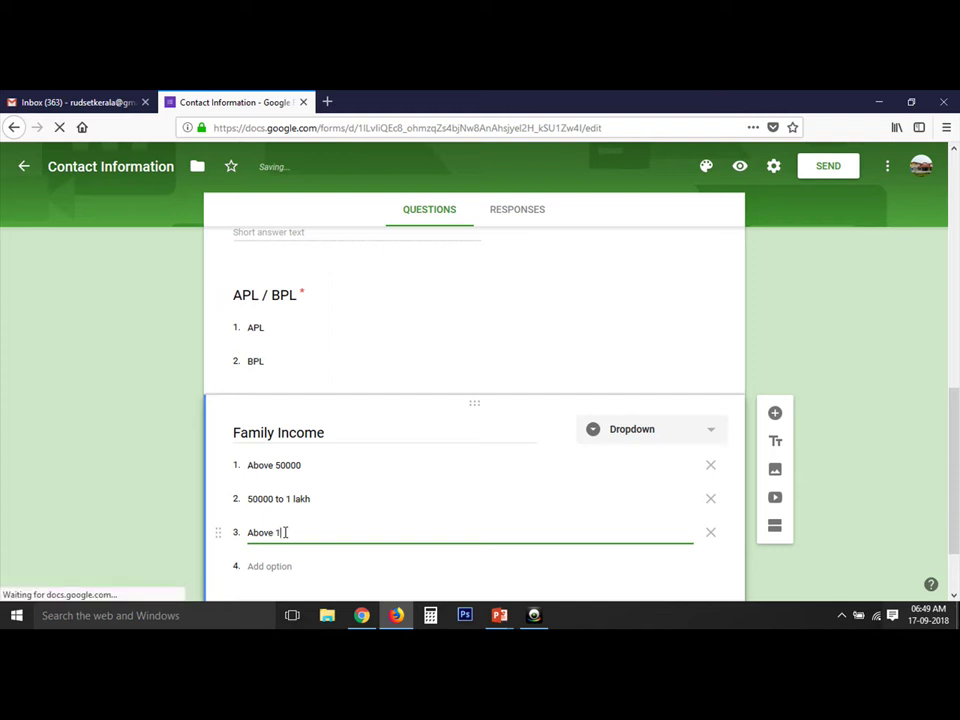
text( lakh)
scroll(114, 482, down, 2)
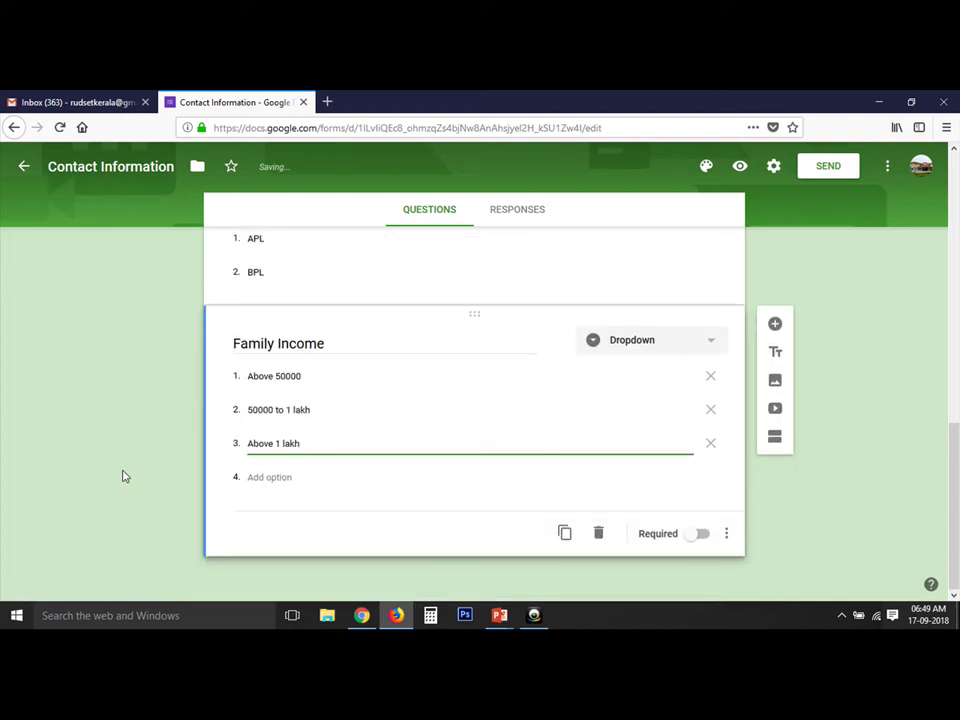
click(702, 540)
- Return to the beginning of the form and open its preview
scroll(658, 495, up, 1)
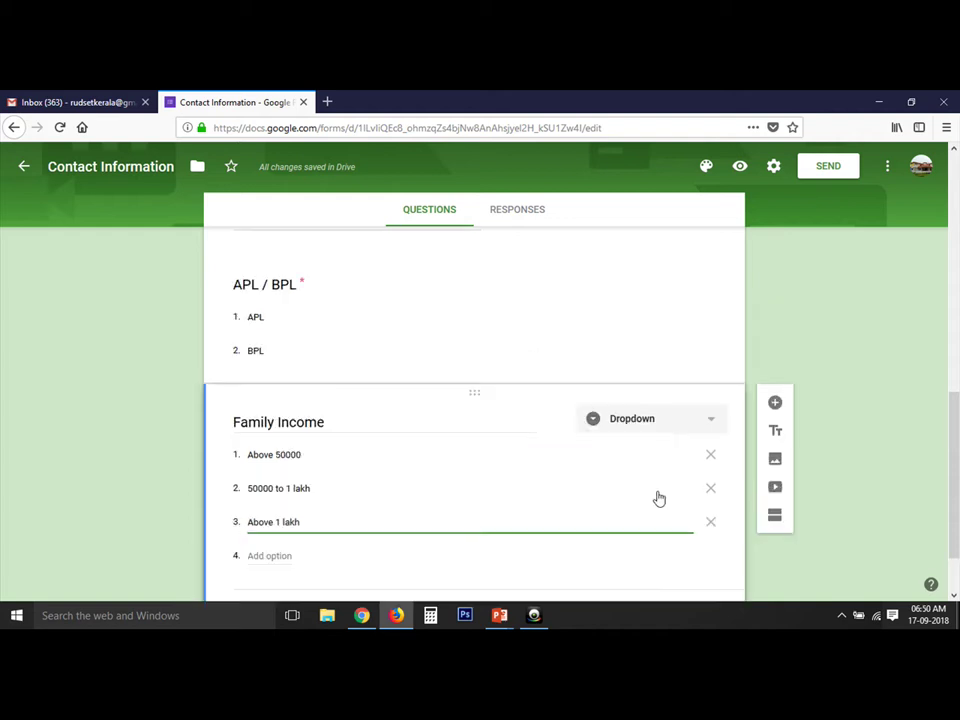
scroll(658, 495, up, 8)
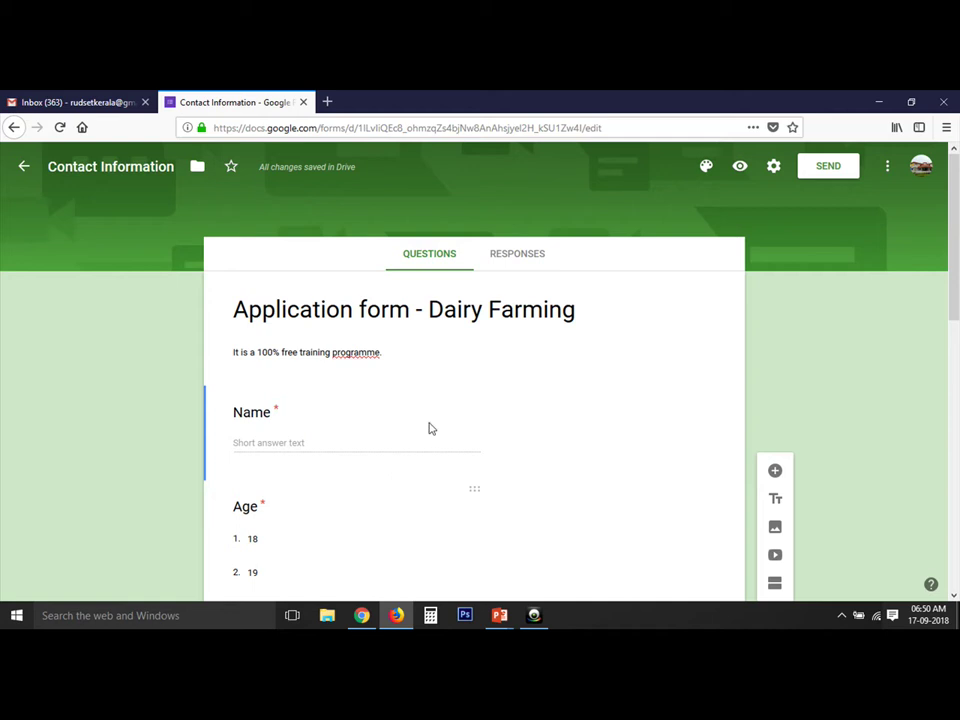
mouse_move(320, 175)
click(741, 168)
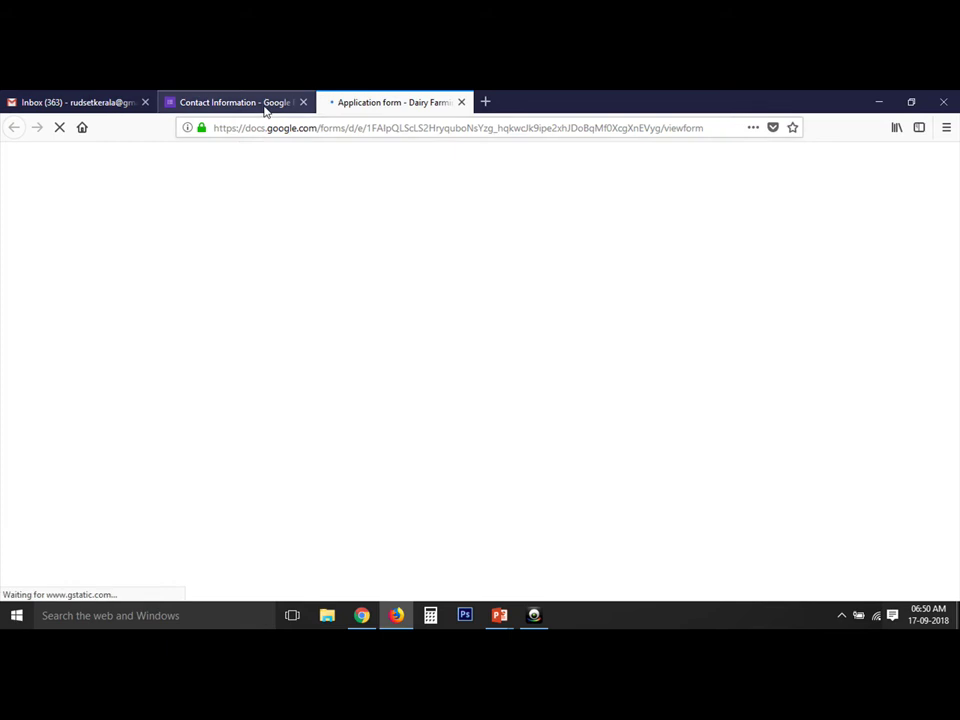
- Look through the questions in the form preview and choose 20 as the Age answer
click(265, 106)
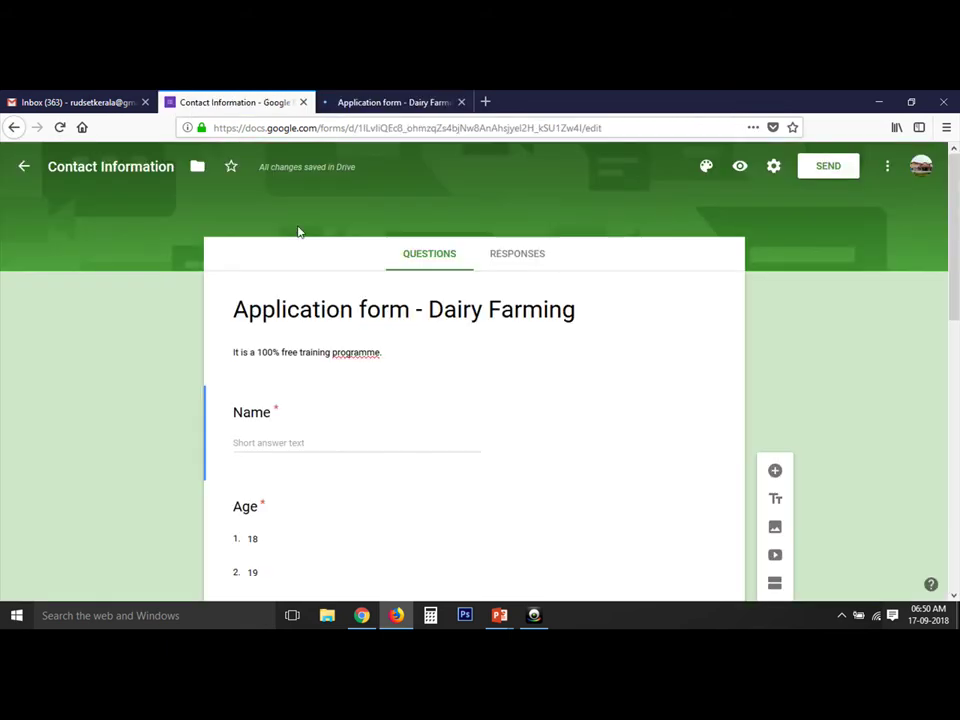
click(375, 100)
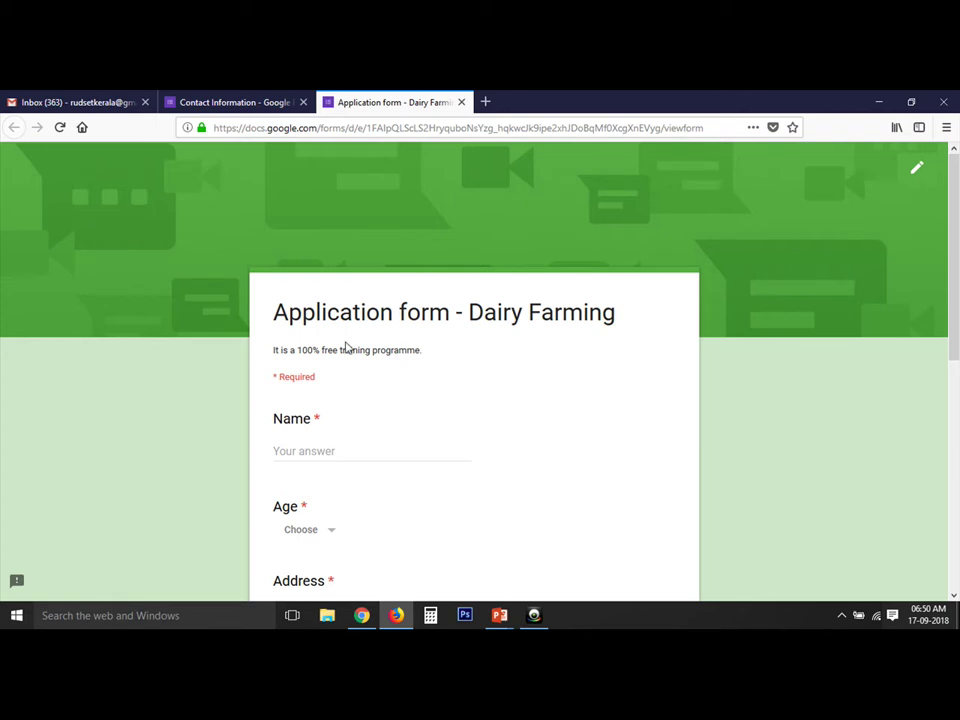
scroll(345, 347, down, 1)
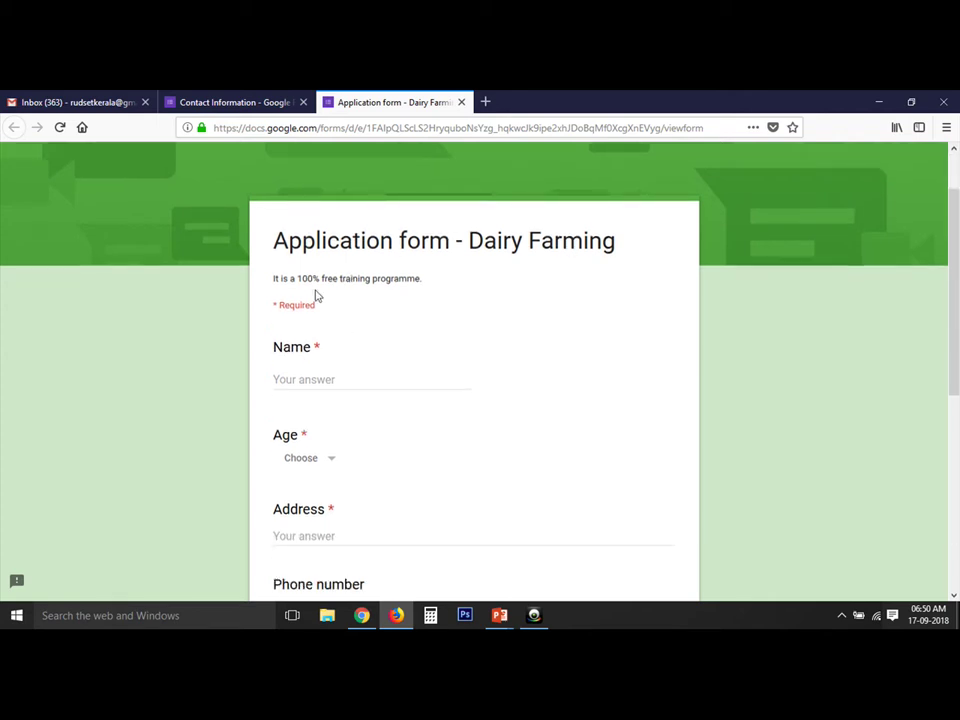
scroll(388, 320, down, 2)
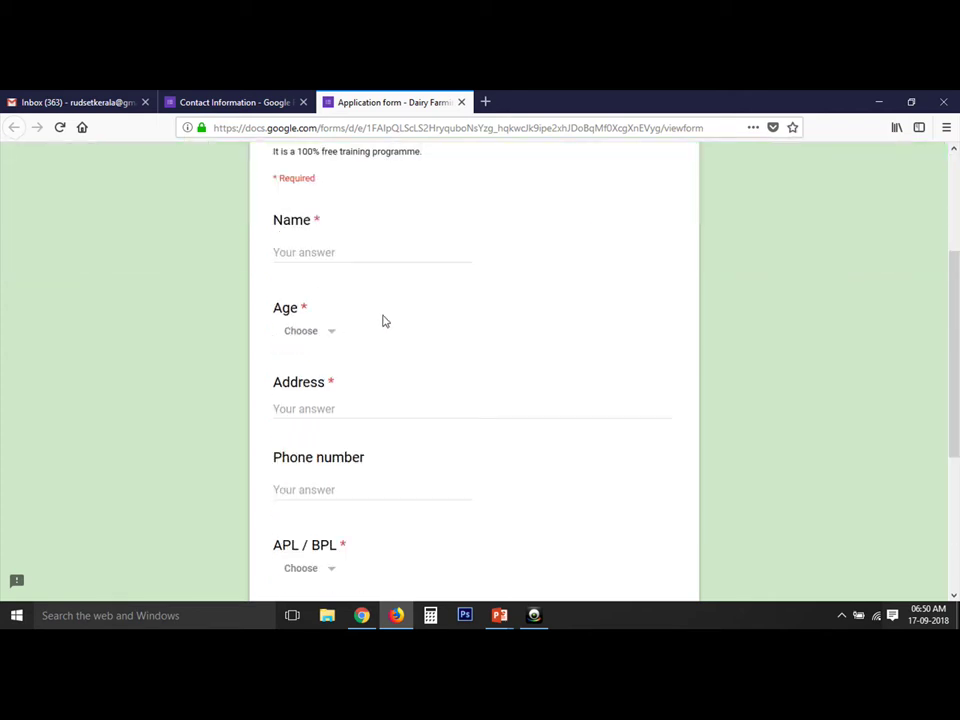
click(307, 244)
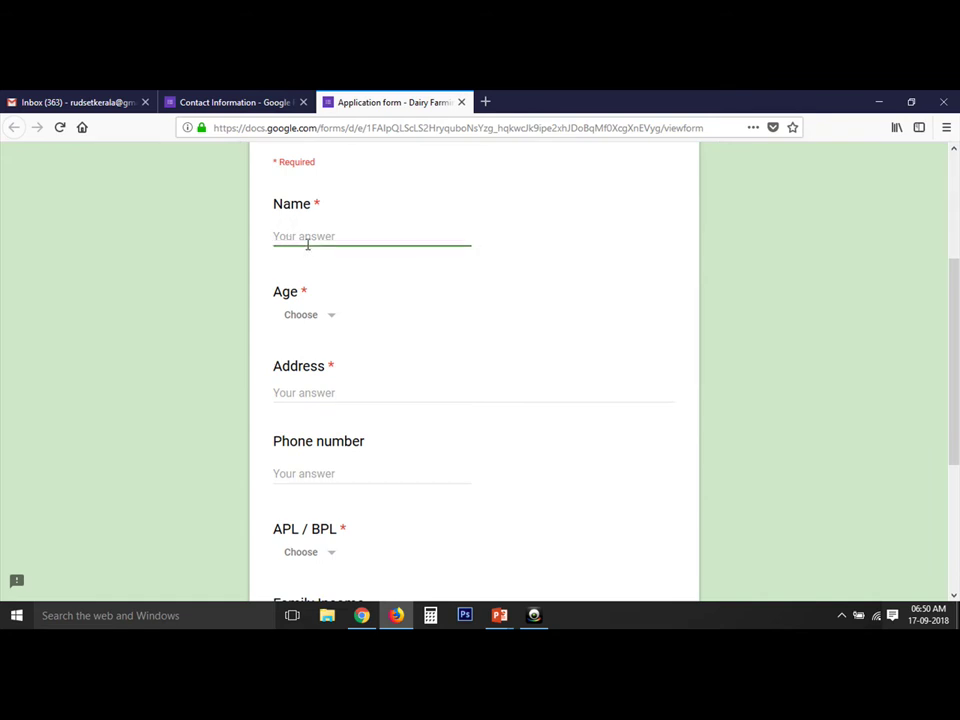
scroll(316, 282, down, 1)
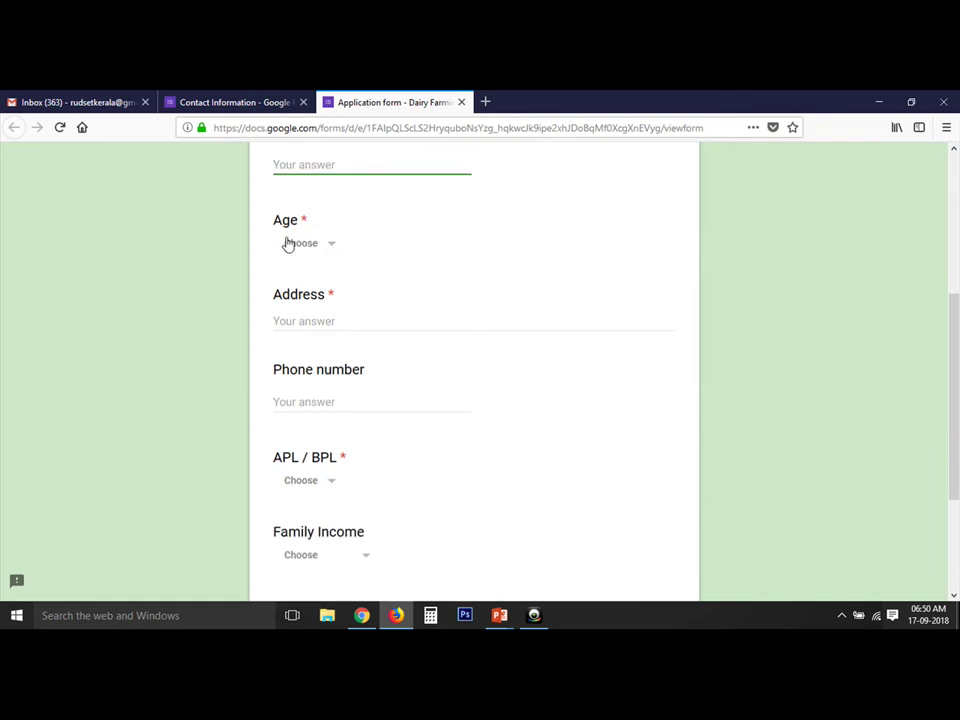
click(310, 245)
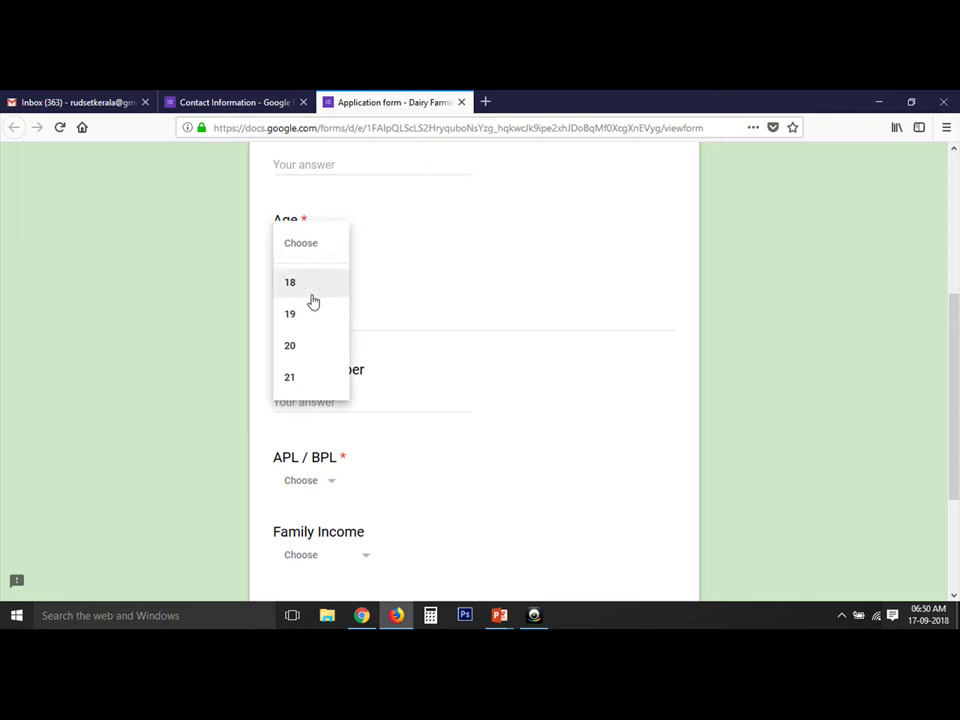
click(313, 255)
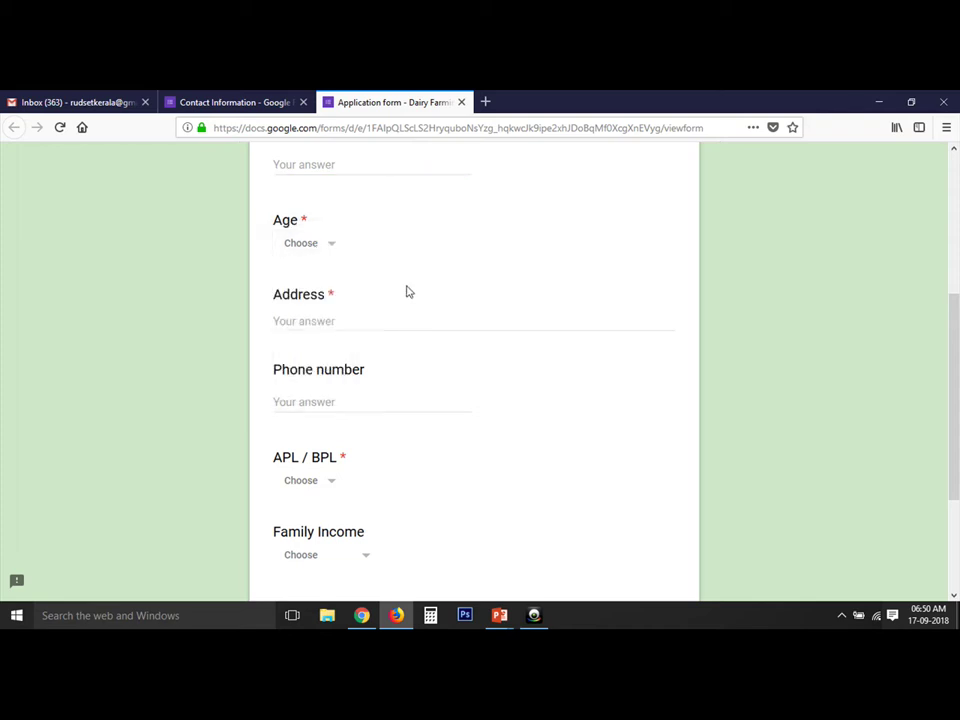
click(321, 249)
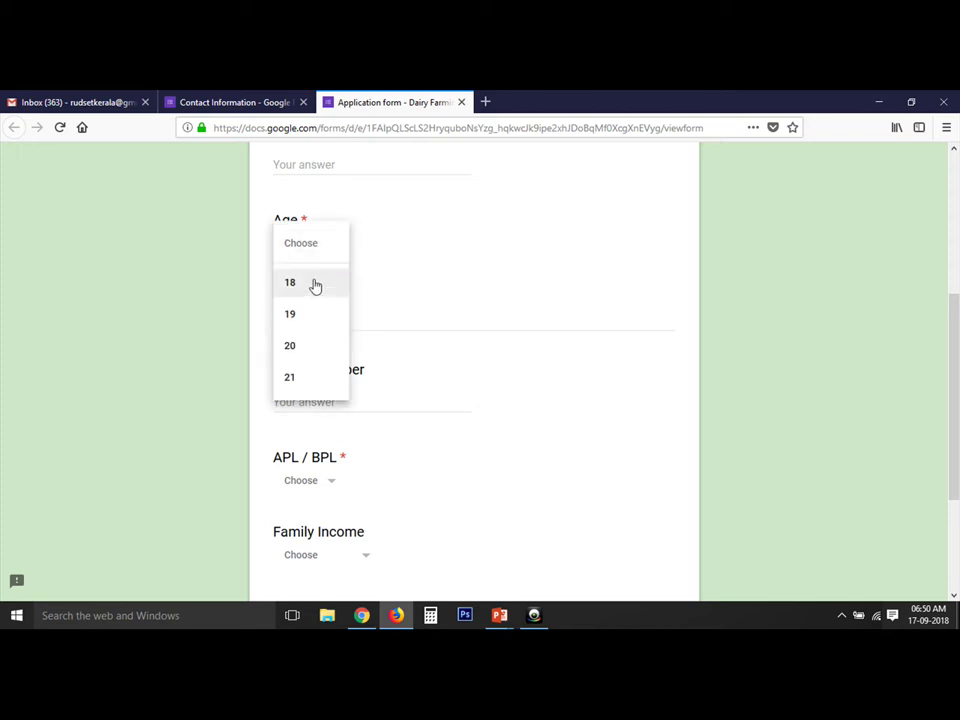
click(303, 346)
- Answer APL / BPL with BPL and Family Income with "50000 to 1 lakh" in the form preview
scroll(330, 288, down, 1)
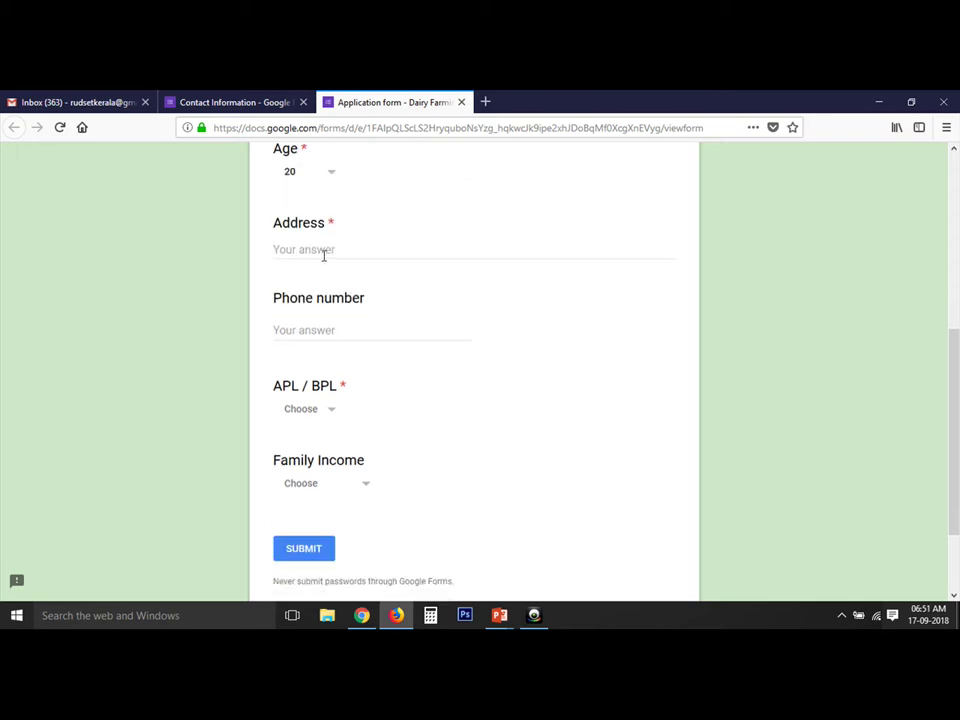
click(324, 251)
click(340, 329)
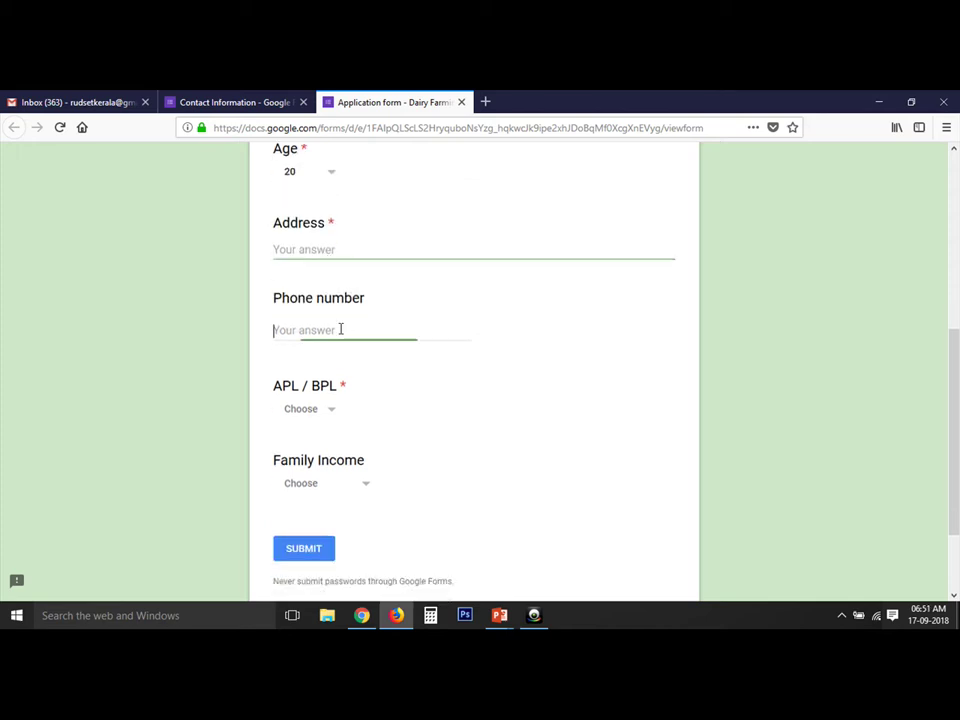
scroll(350, 370, down, 1)
click(324, 342)
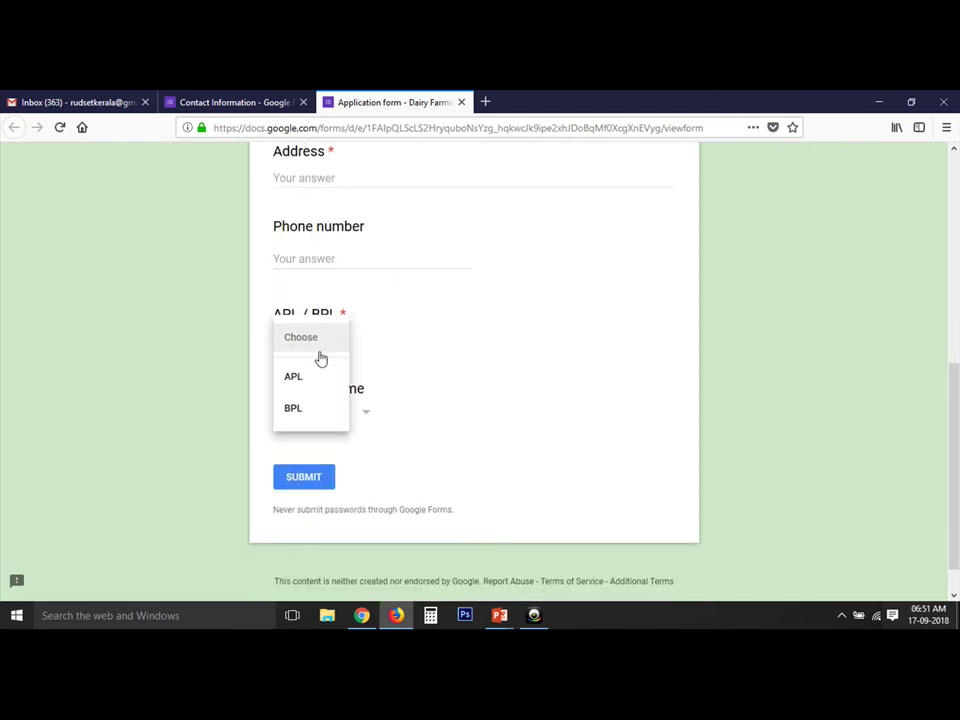
click(313, 410)
scroll(380, 395, down, 1)
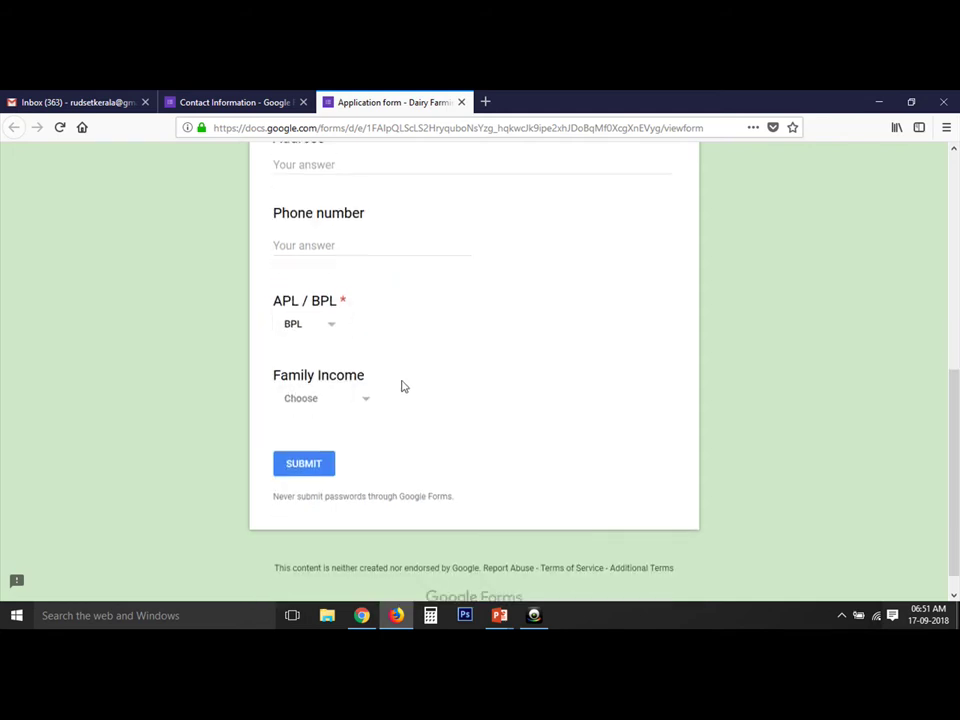
click(358, 374)
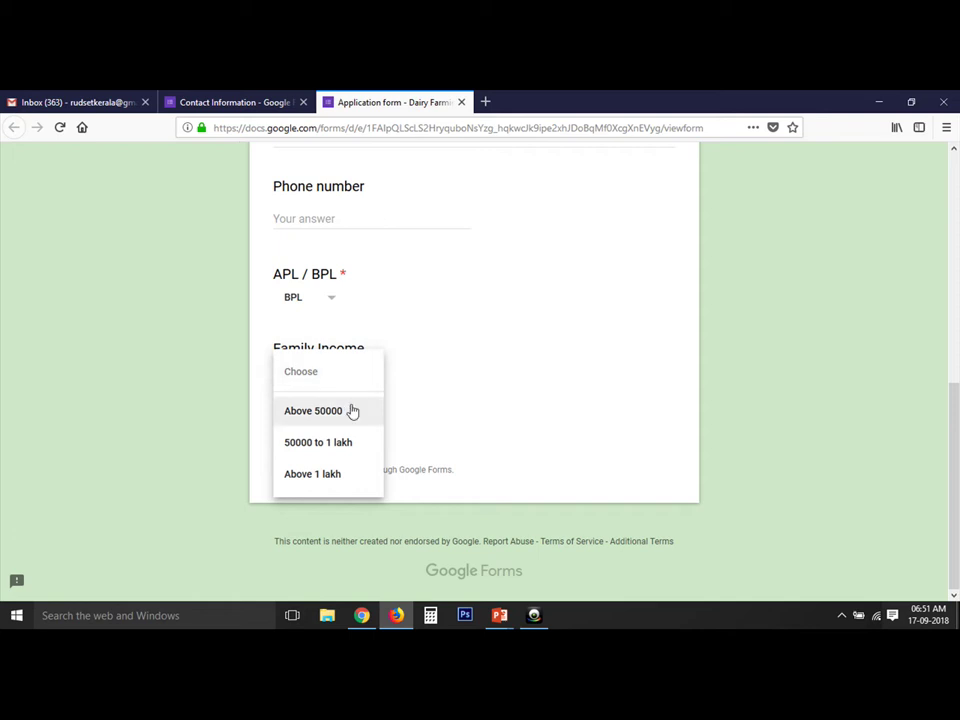
click(360, 443)
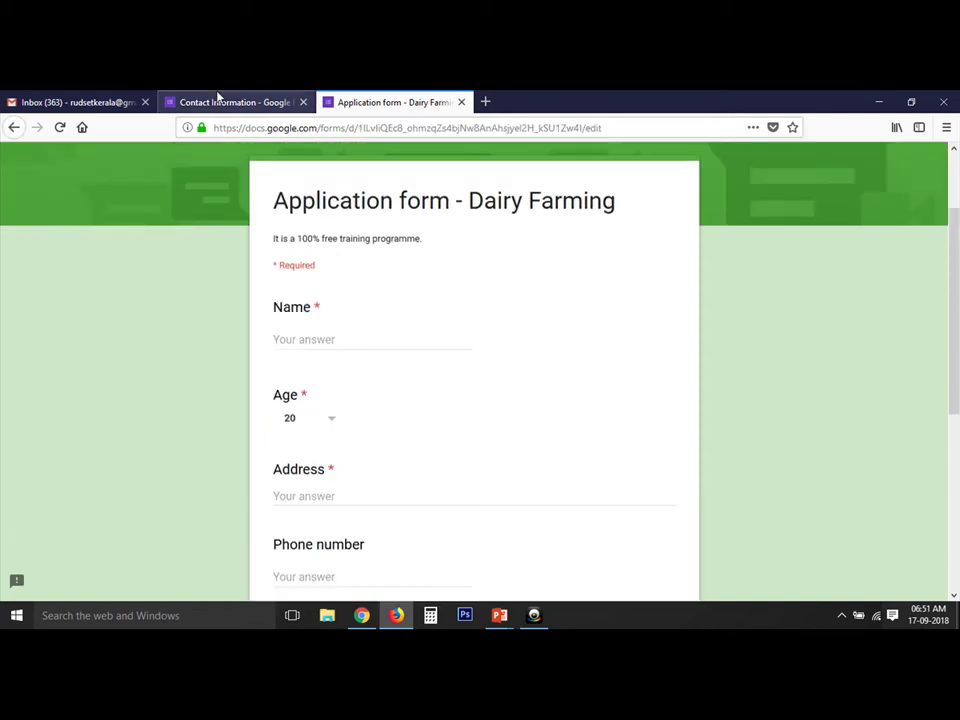
- Return to the form editor, open the form's settings and turn off the limit to 1 response
click(218, 100)
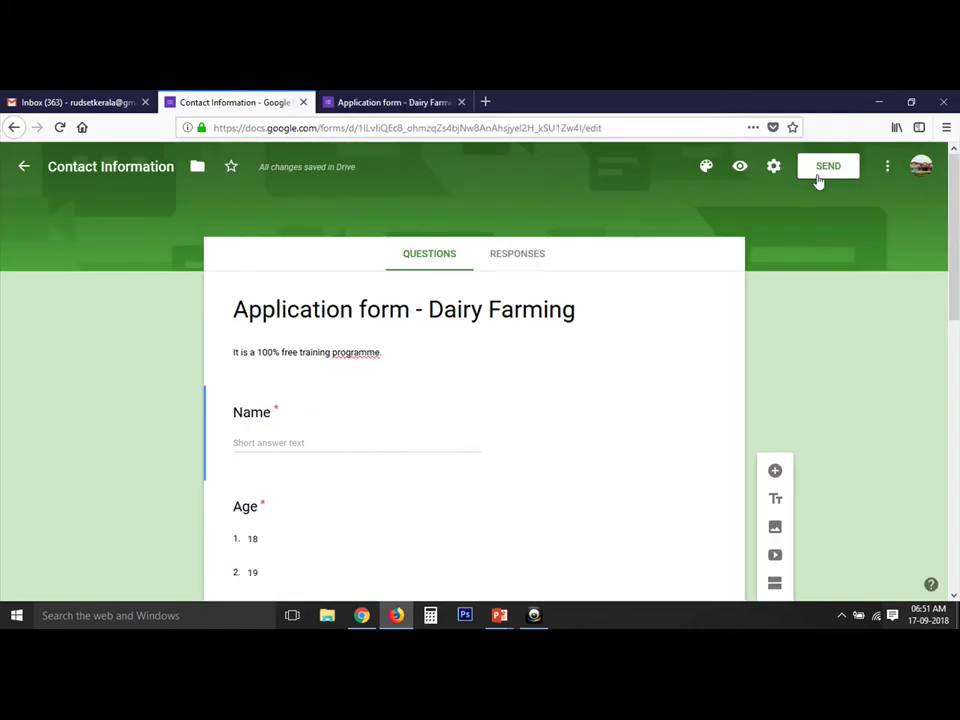
click(774, 168)
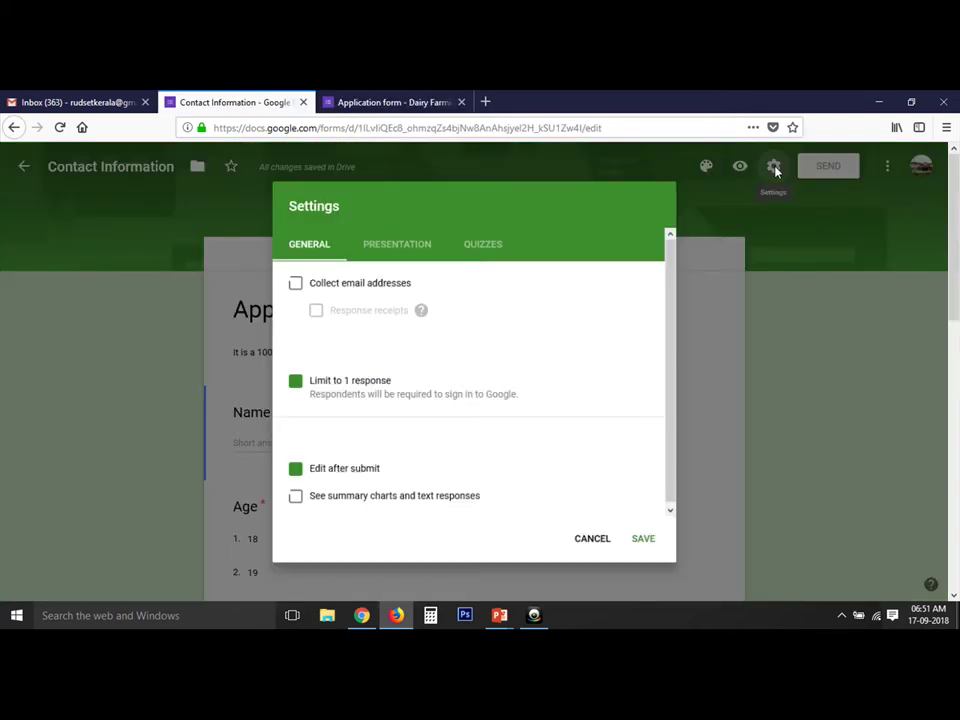
click(300, 290)
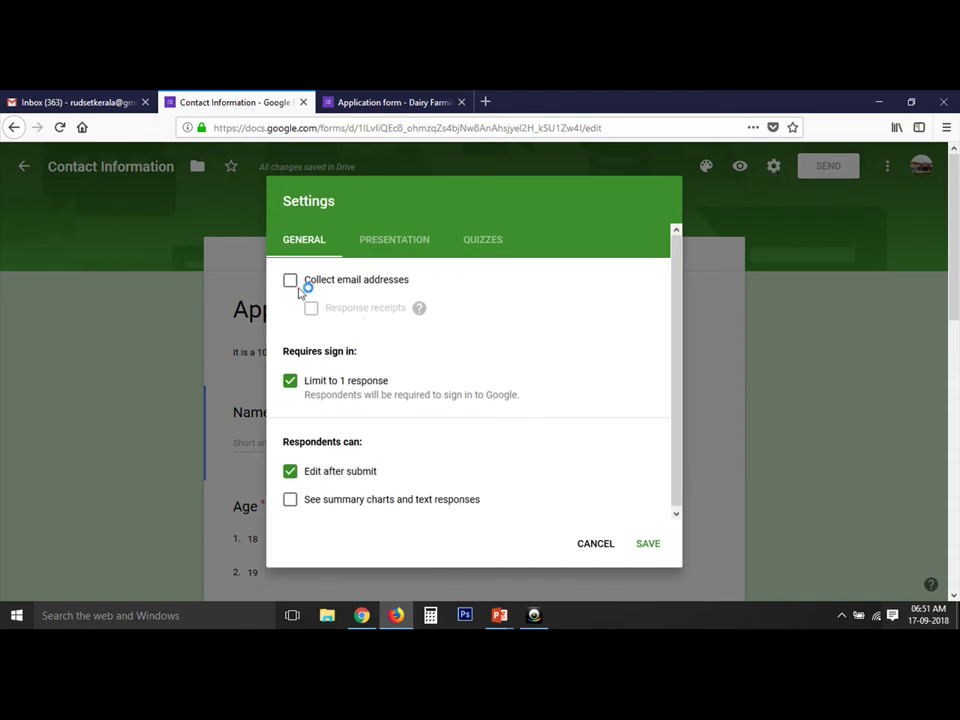
click(322, 390)
click(290, 385)
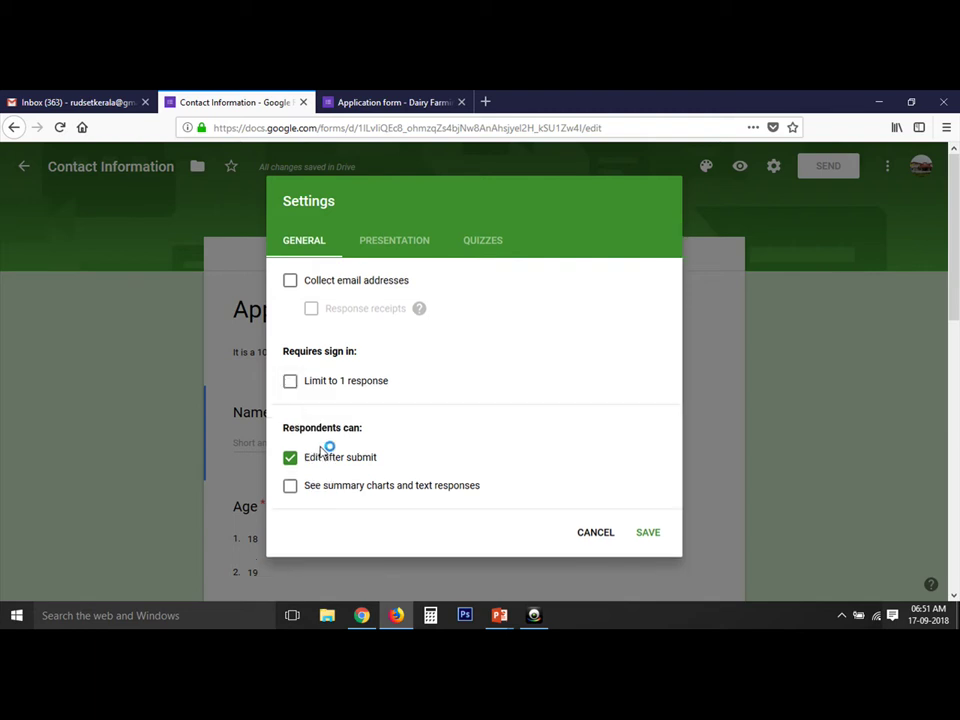
click(293, 386)
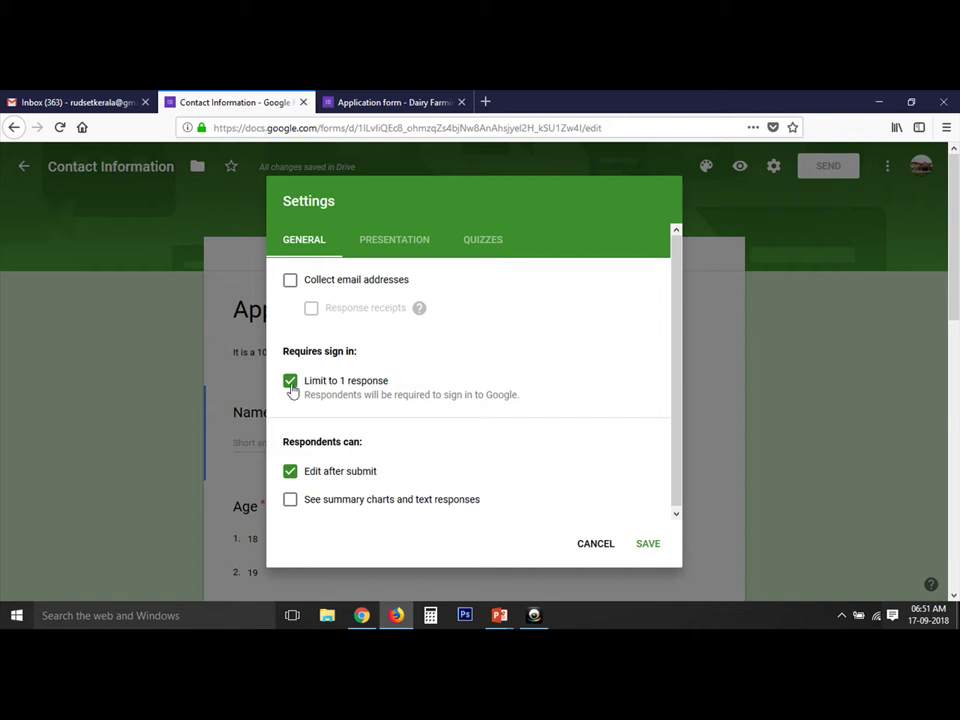
click(290, 381)
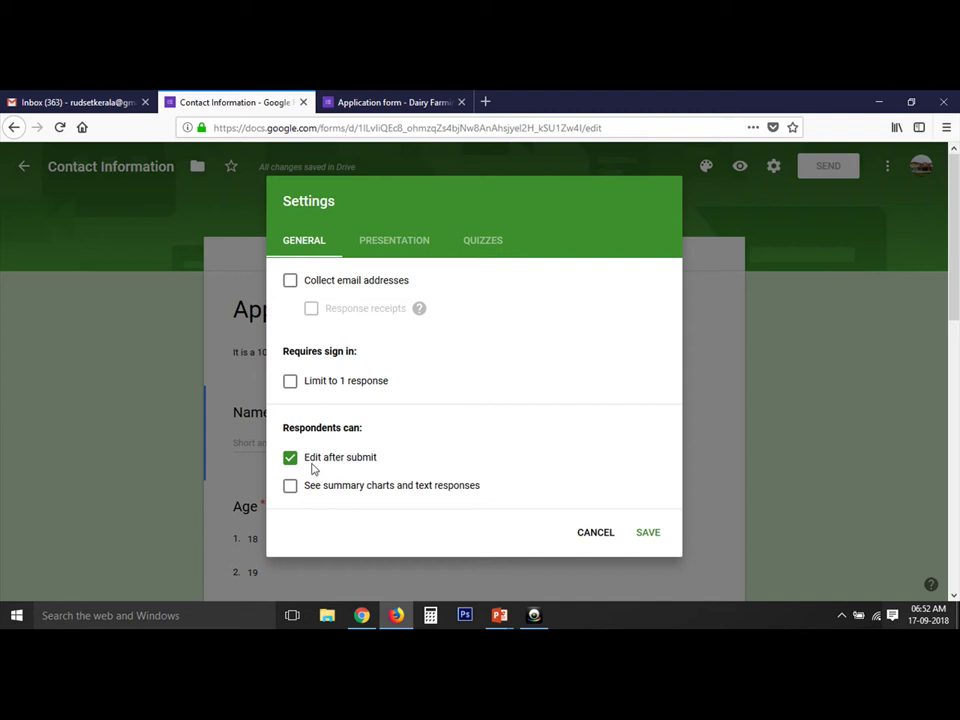
- Go back to the form preview and try to submit the response with the name and address left blank
click(407, 101)
scroll(381, 388, down, 5)
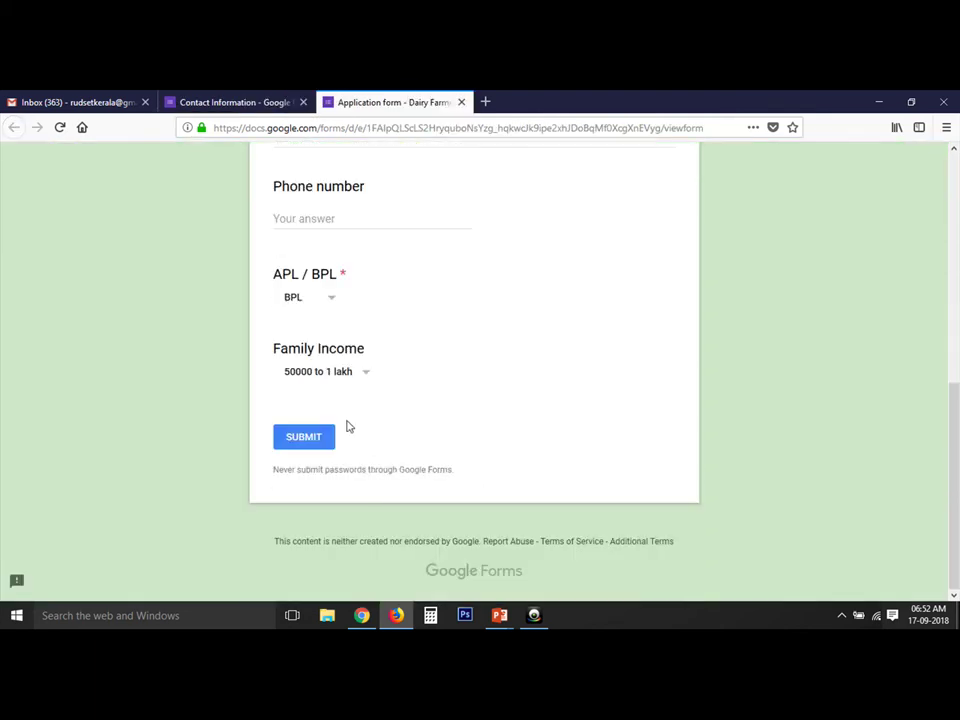
click(323, 441)
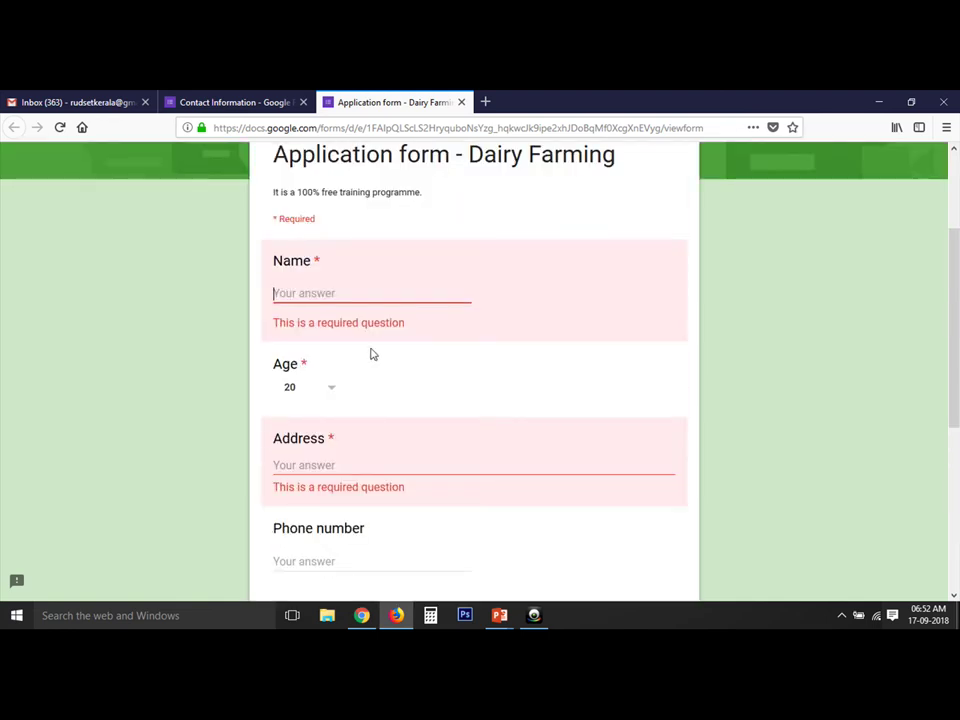
- Fill in the applicant's name and address in the required fields of the response
text(Abh)
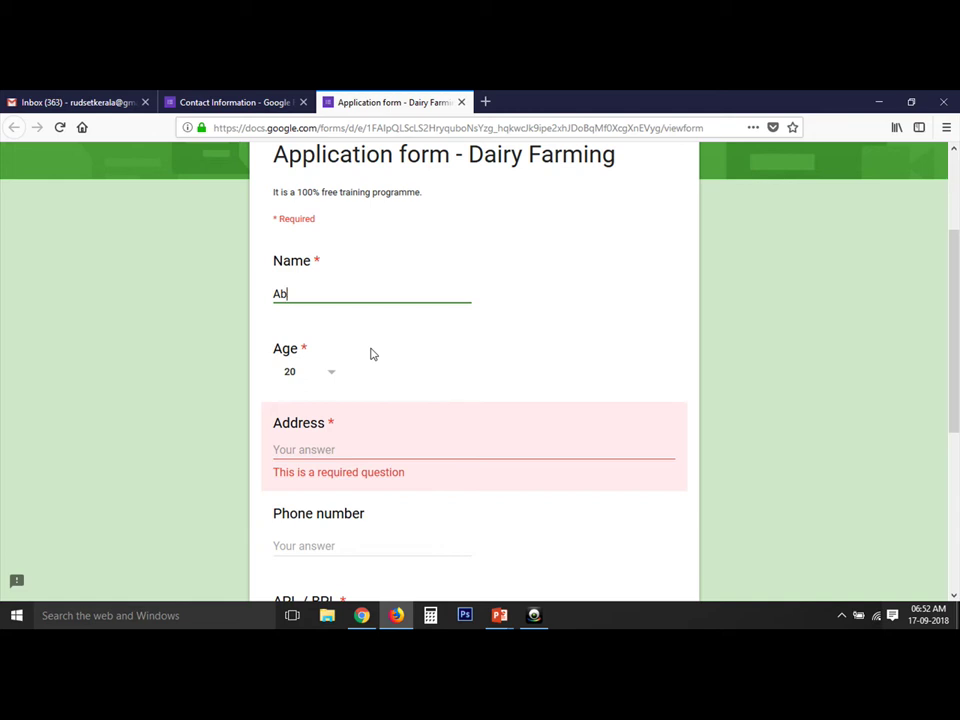
key(BackSpace)
key(BackSpace)
text(Rajee)
click(325, 452)
text(RU)
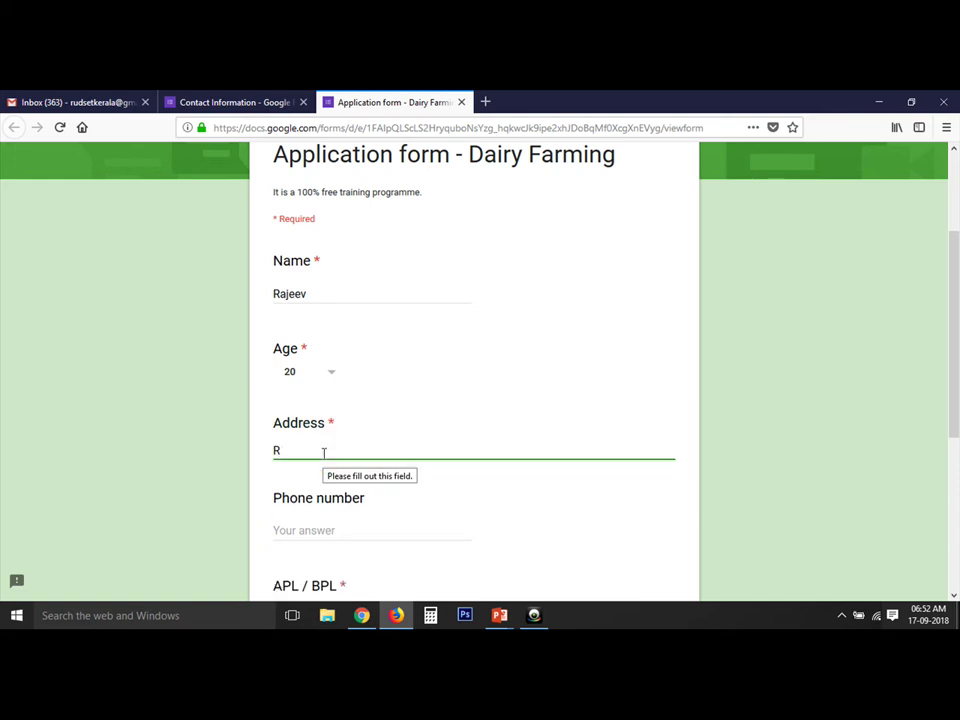
key(BackSpace)
text(Gonikupa)
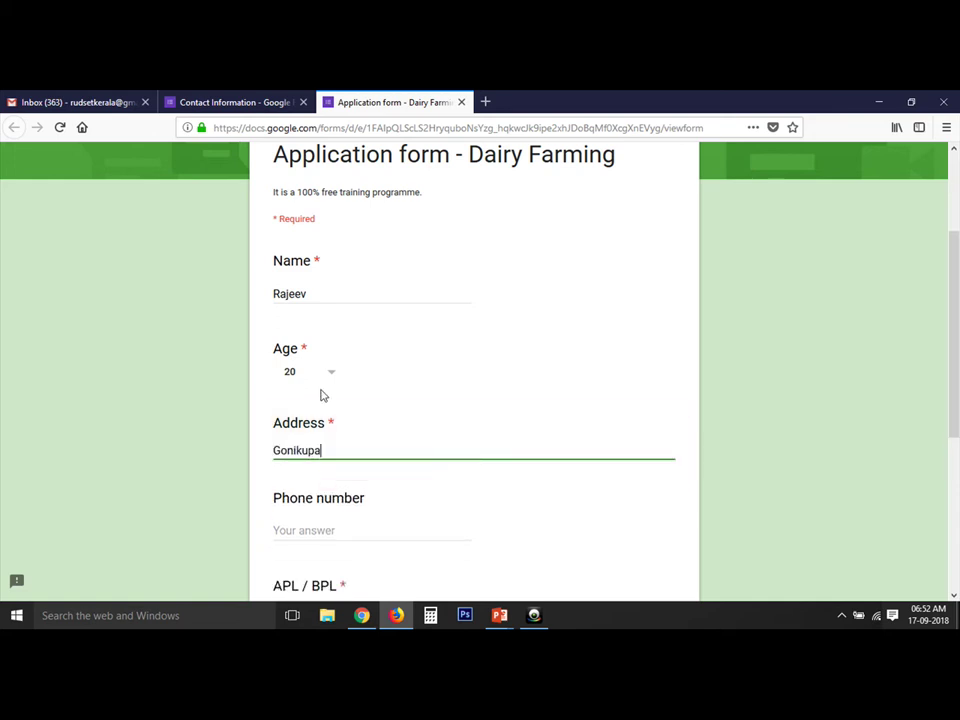
- Enter the applicant's phone number and submit the completed application form
scroll(321, 394, down, 4)
click(322, 318)
text(7)
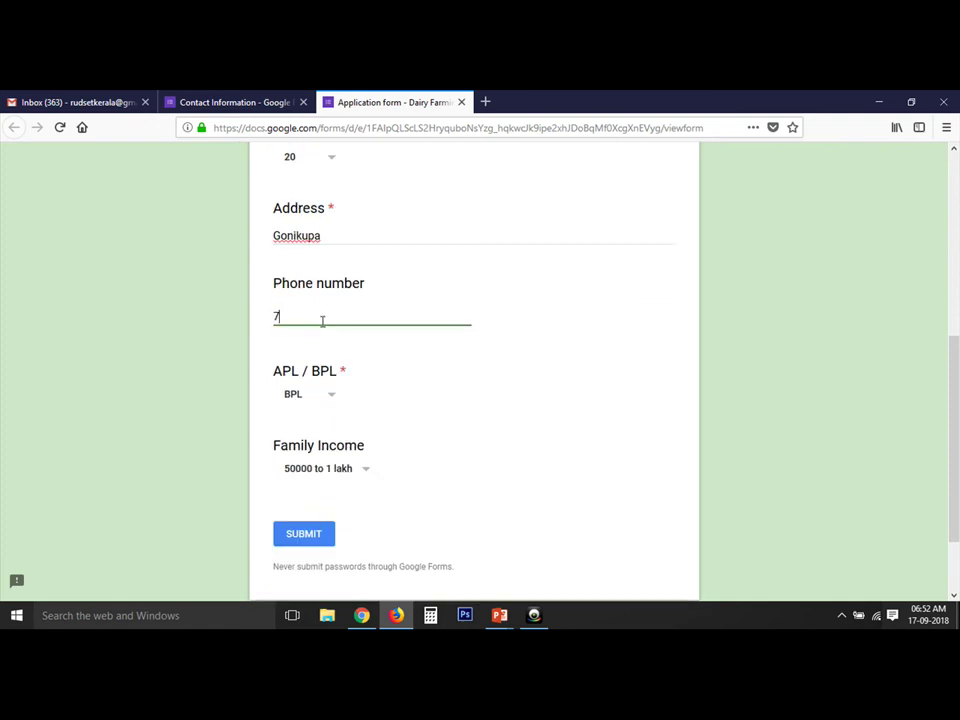
text(2134587)
scroll(315, 330, down, 2)
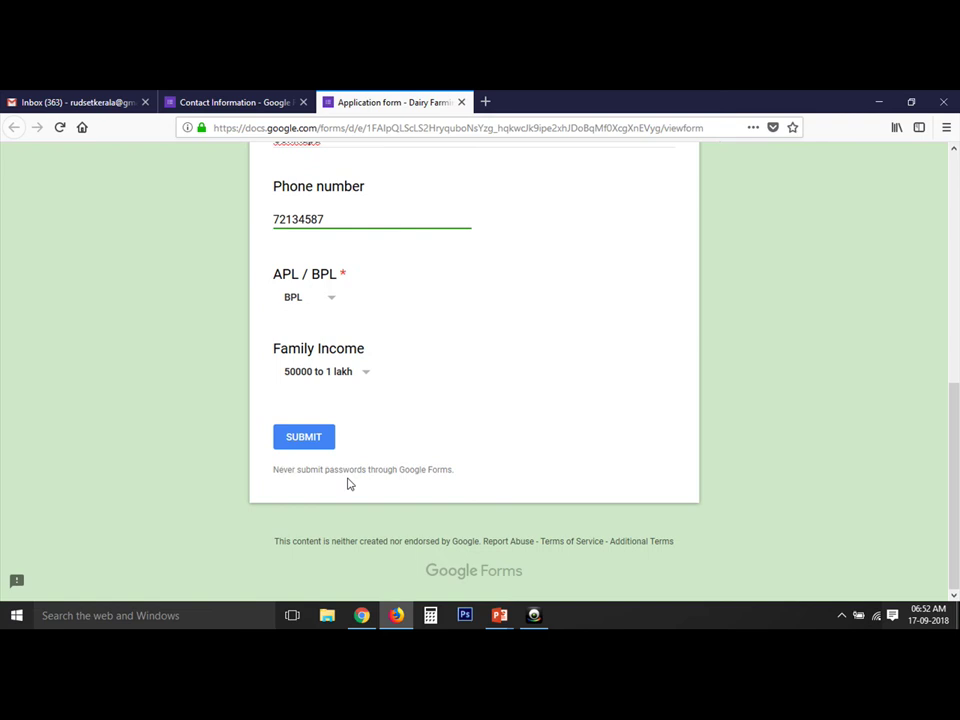
click(315, 437)
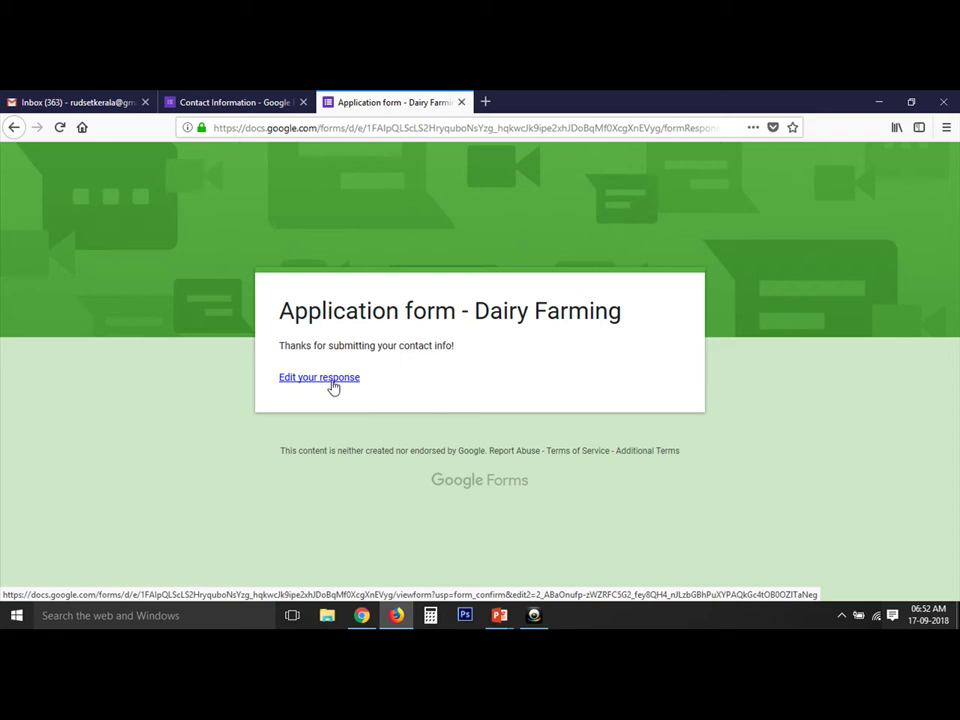
- Reopen the submitted response for editing and change the Age answer to 21
click(337, 379)
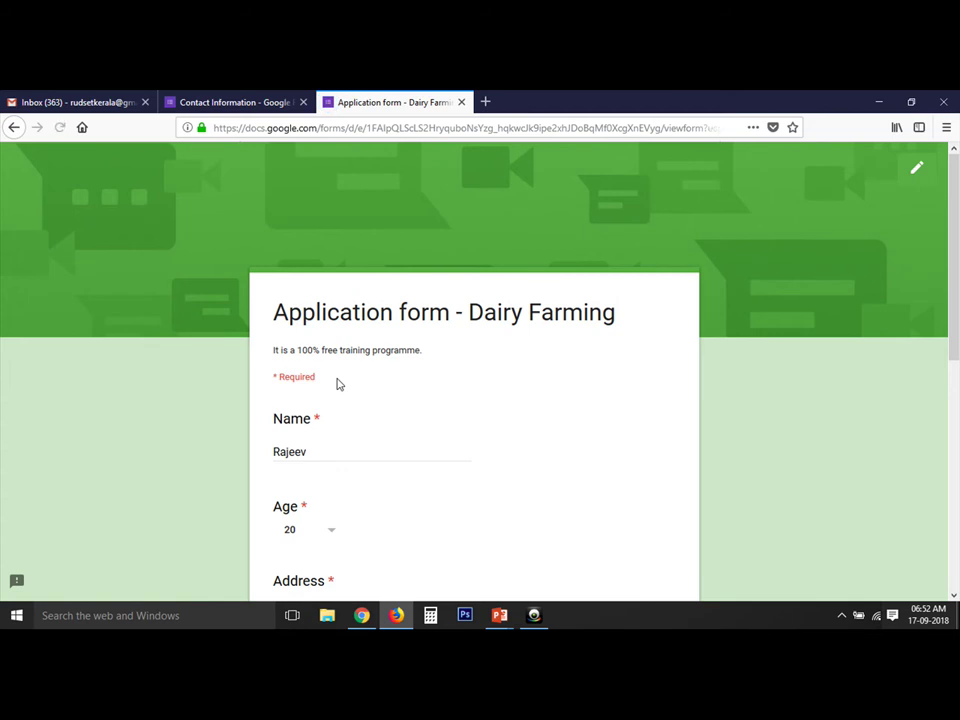
scroll(428, 388, down, 4)
scroll(428, 388, down, 4)
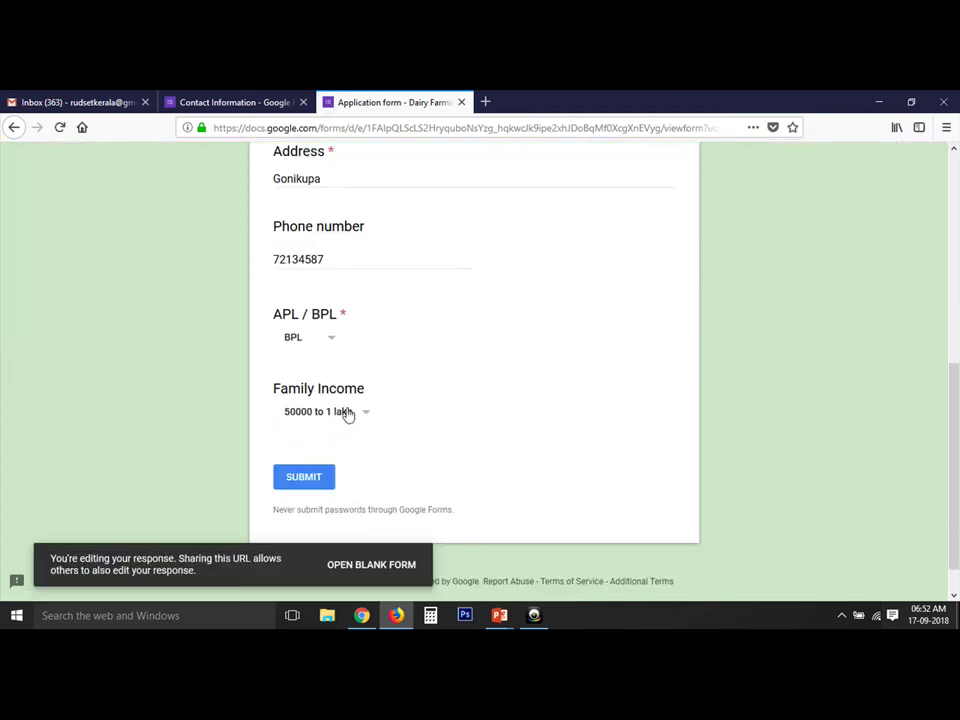
scroll(348, 413, up, 4)
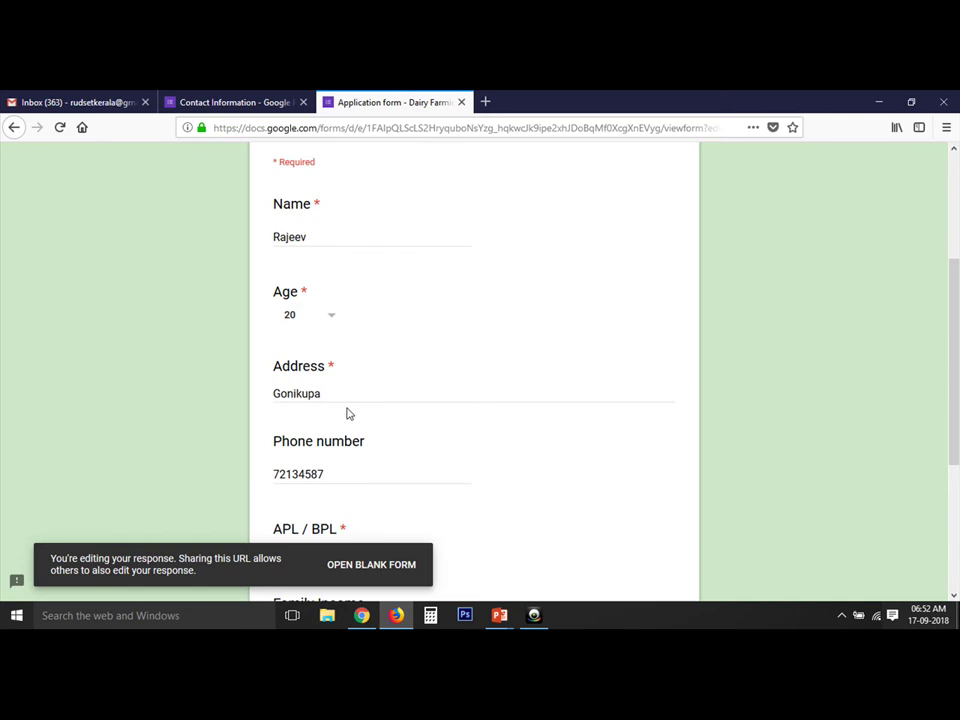
click(315, 324)
click(313, 343)
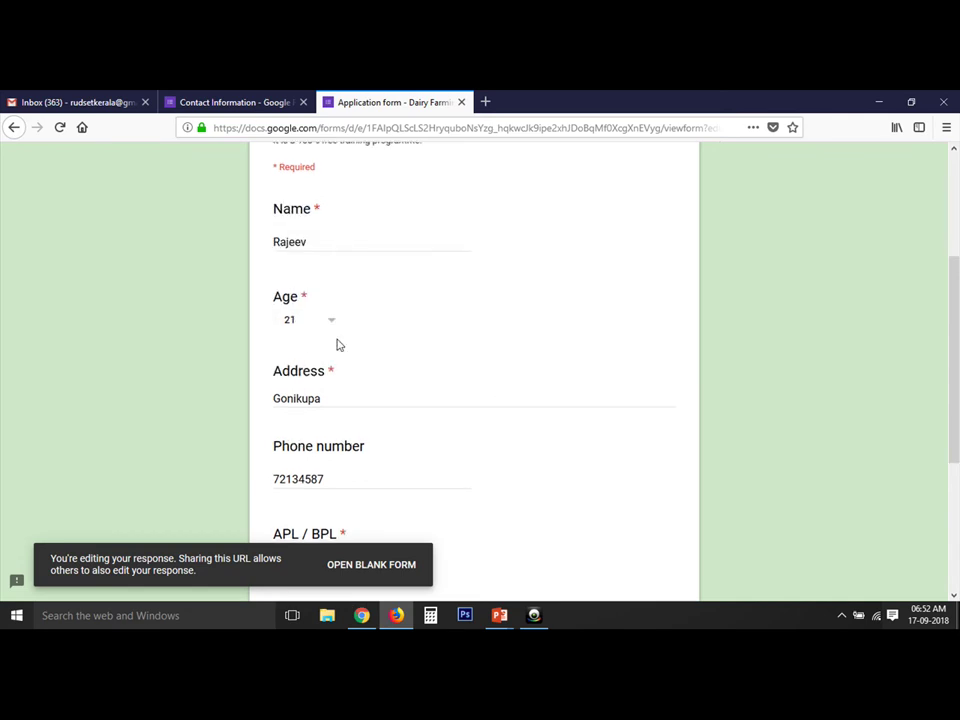
- Add the applicant's initials after the first name in the Name answer
scroll(335, 335, up, 1)
click(328, 314)
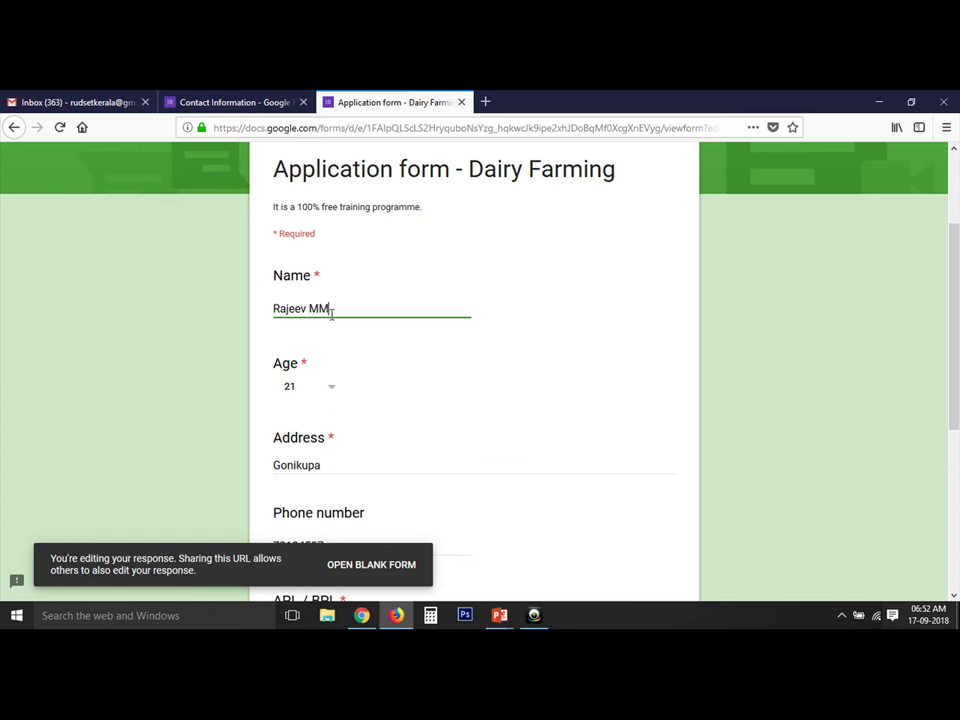
scroll(331, 314, down, 4)
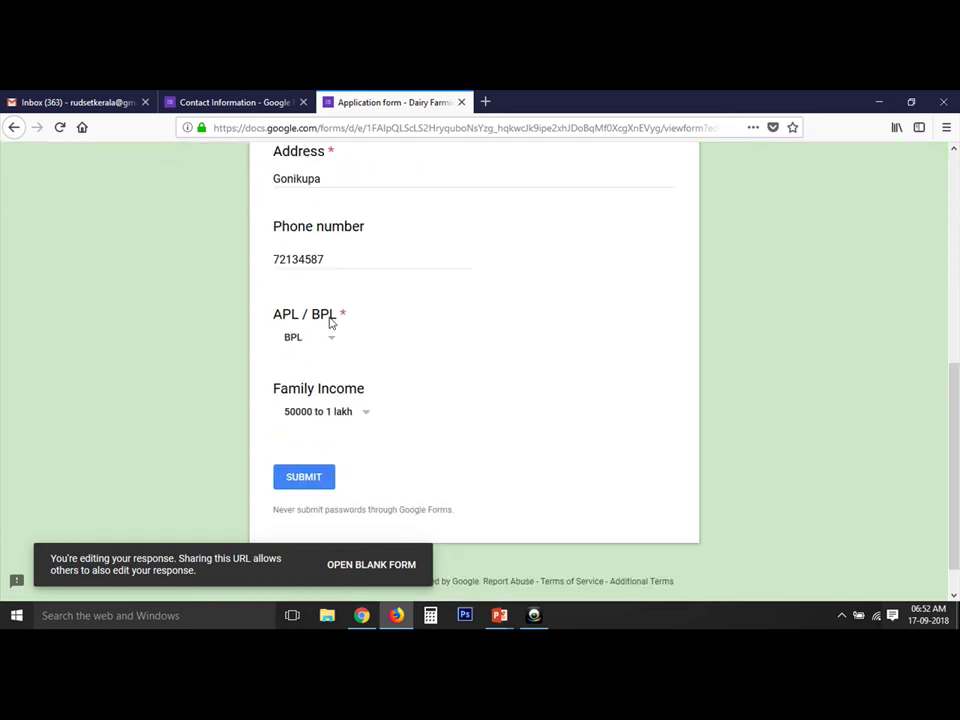
- Submit the edited response and open the presentation settings of the form being built
click(308, 480)
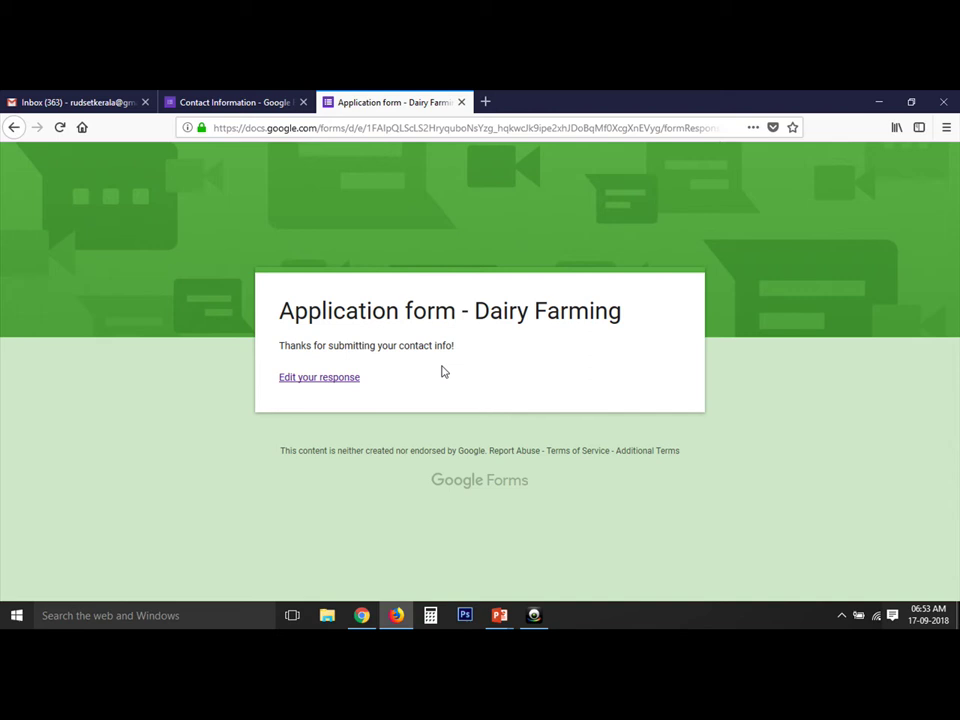
click(240, 101)
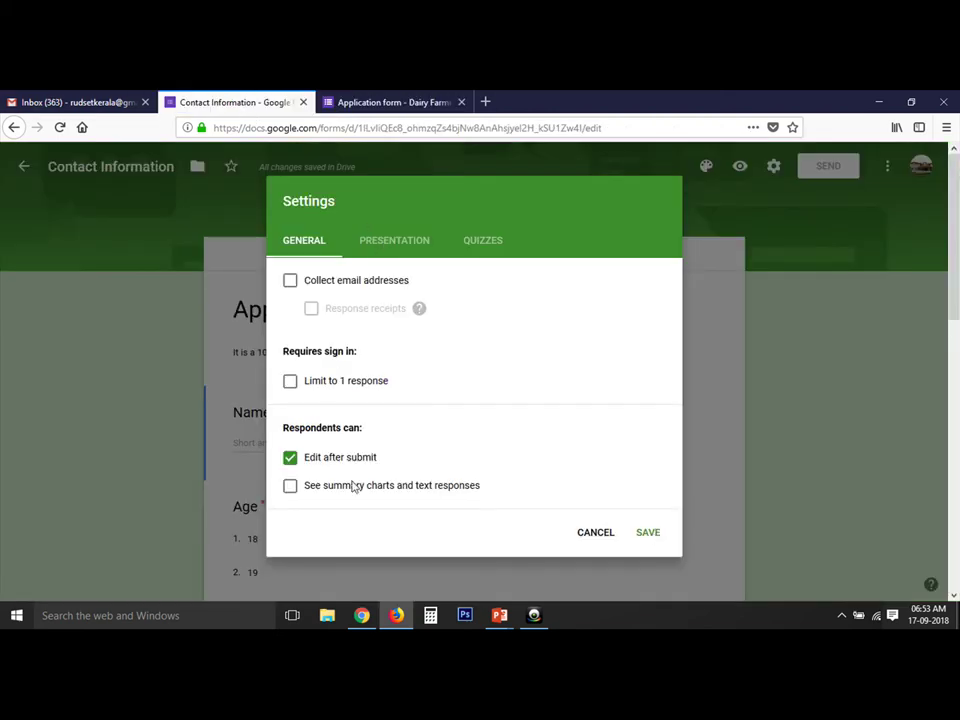
click(405, 237)
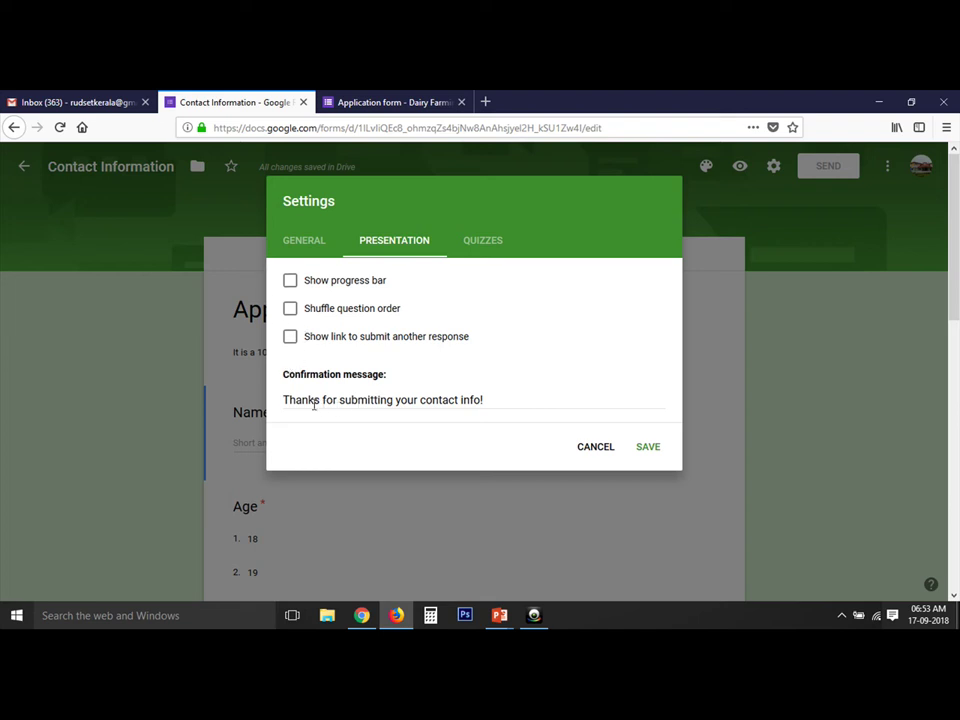
- Compare the confirmation message in the form's settings with the message on the submitted response page
click(500, 399)
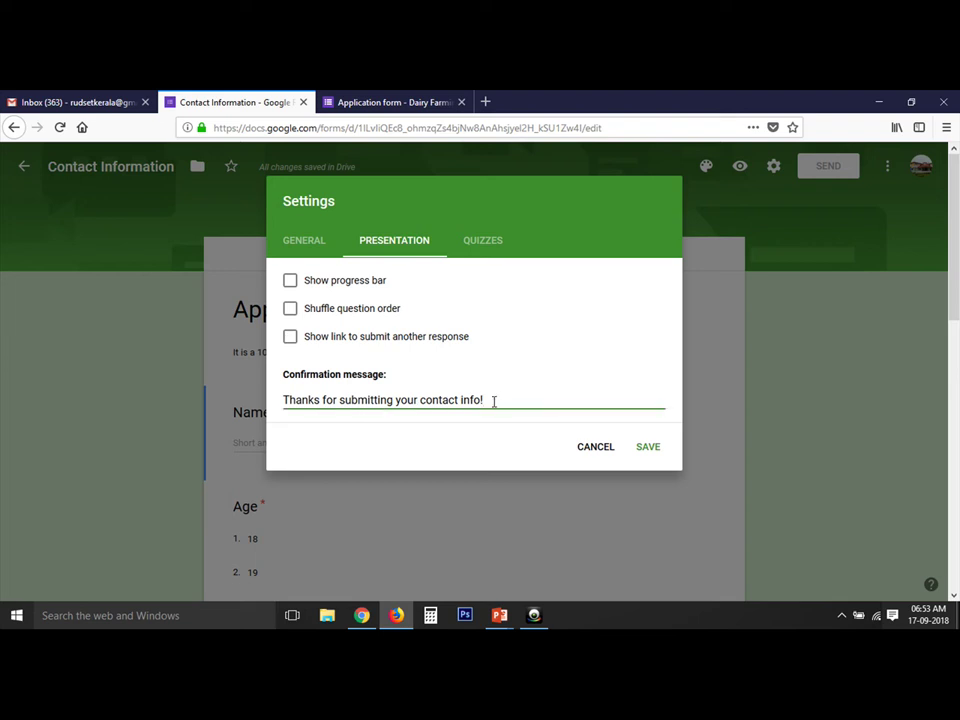
click(330, 101)
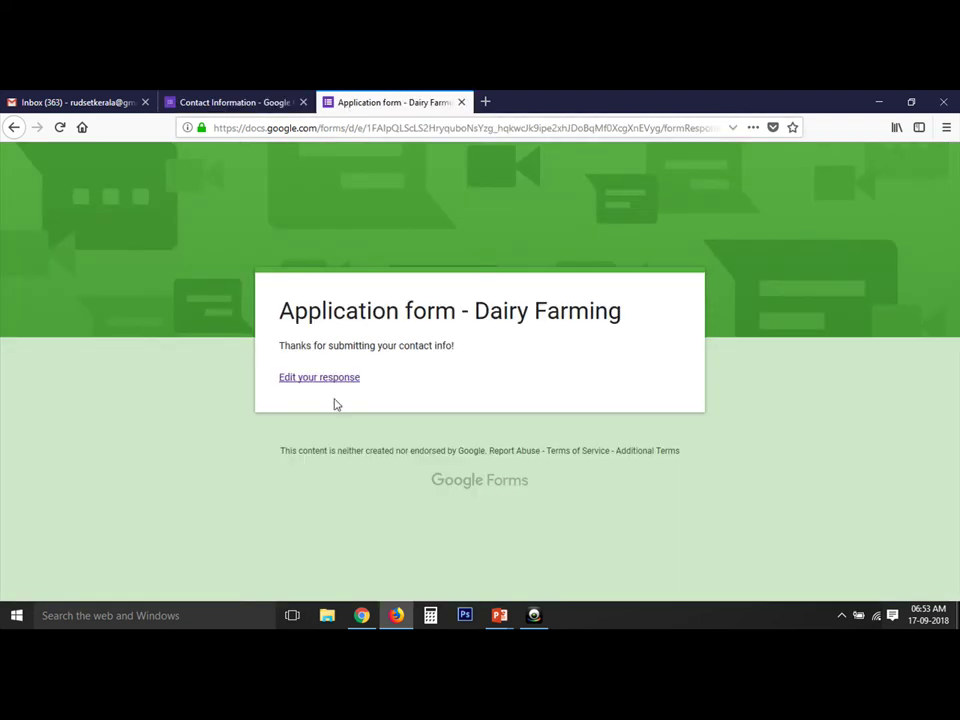
drag(461, 352, 296, 253)
click(242, 103)
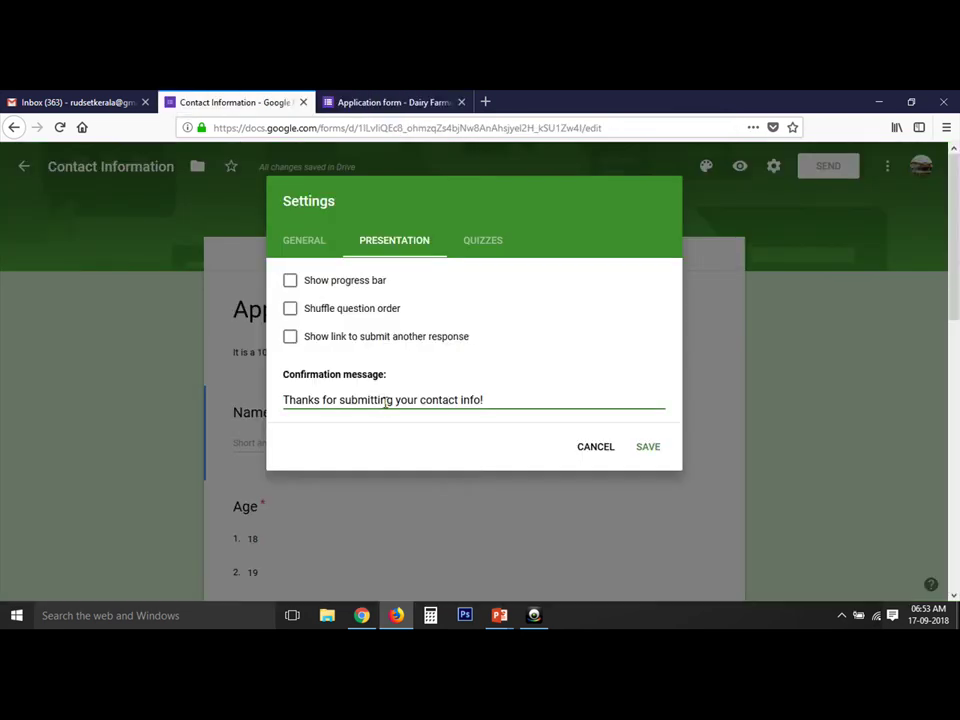
click(392, 102)
click(281, 347)
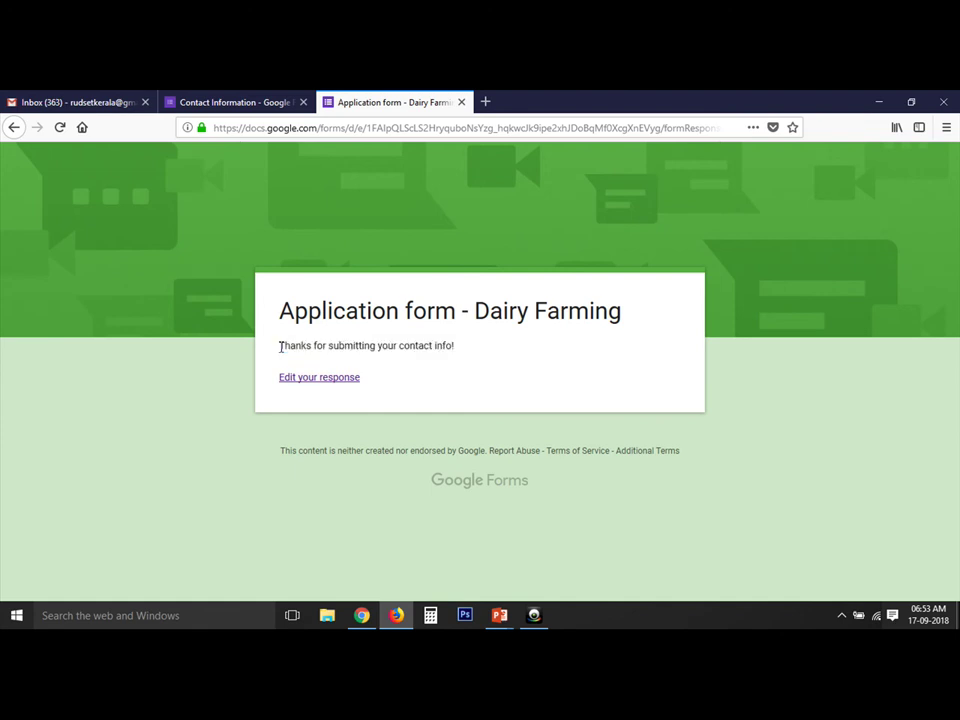
drag(280, 346, 450, 346)
click(242, 101)
- Change the confirmation message to "Thanks for submitting your Application for Dairy Farming." and save the settings
click(483, 399)
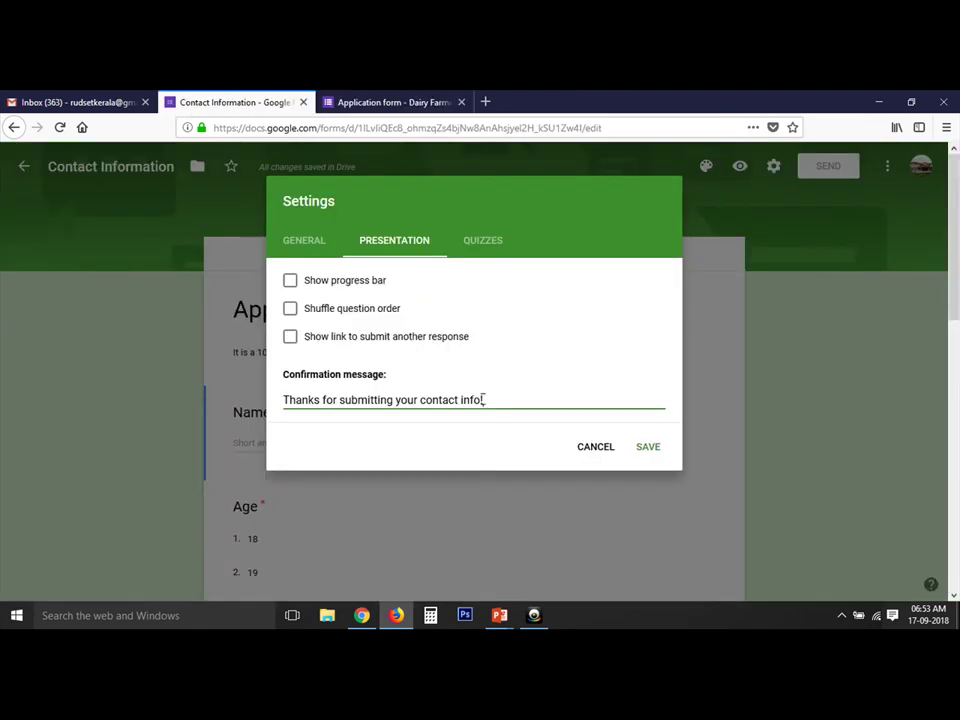
drag(485, 399, 420, 405)
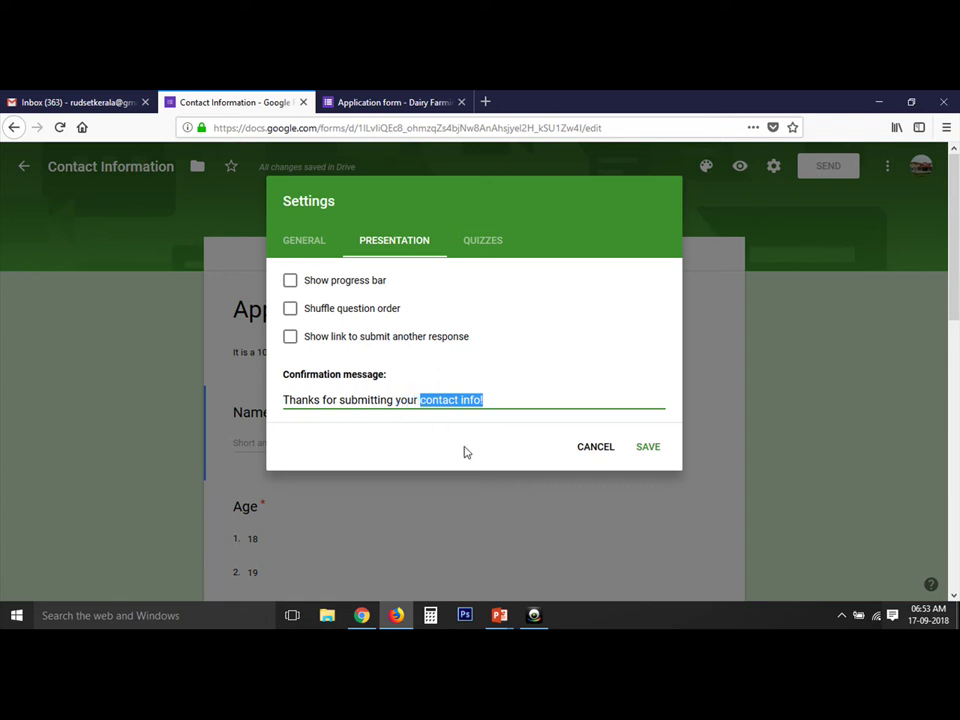
text(Applica)
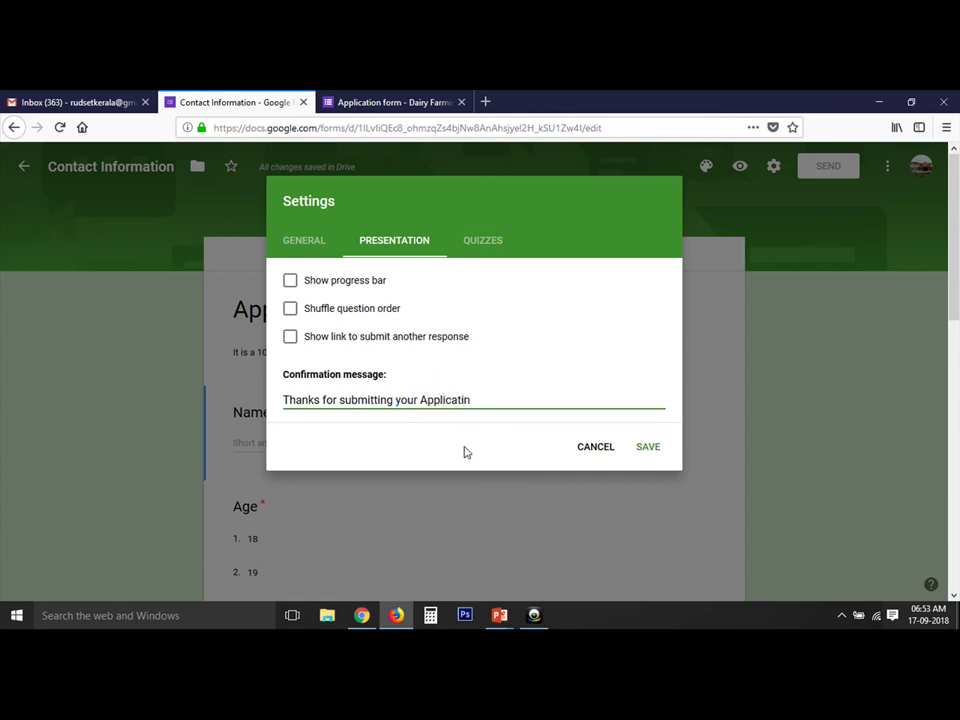
key(BackSpace)
text(ming.)
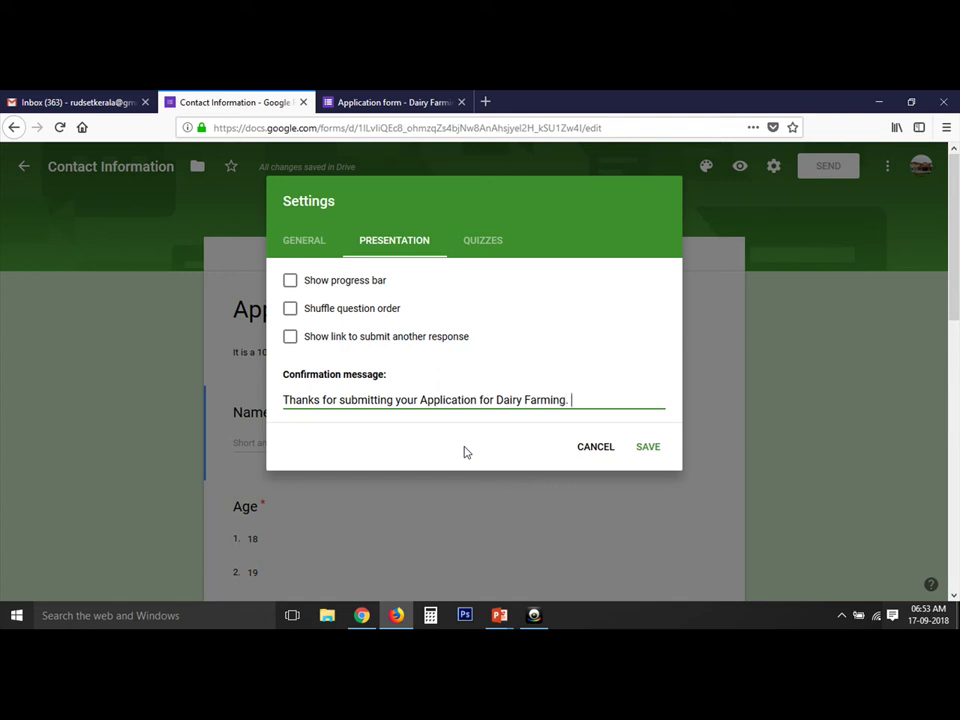
click(655, 449)
- Reopen the submitted response for editing and submit it again to test the new confirmation message
click(350, 102)
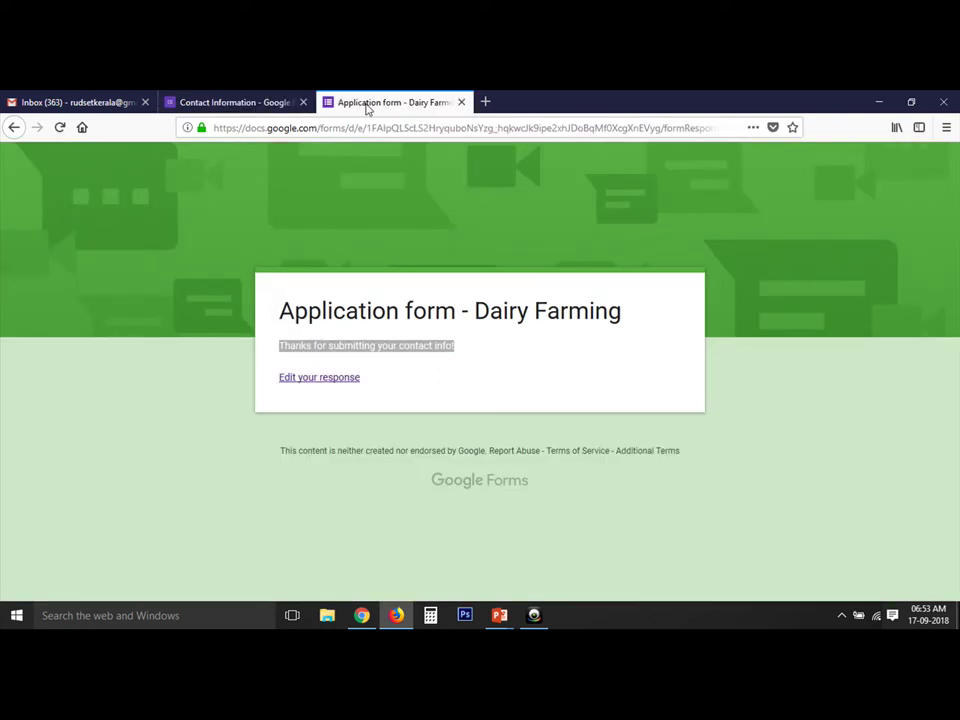
click(334, 386)
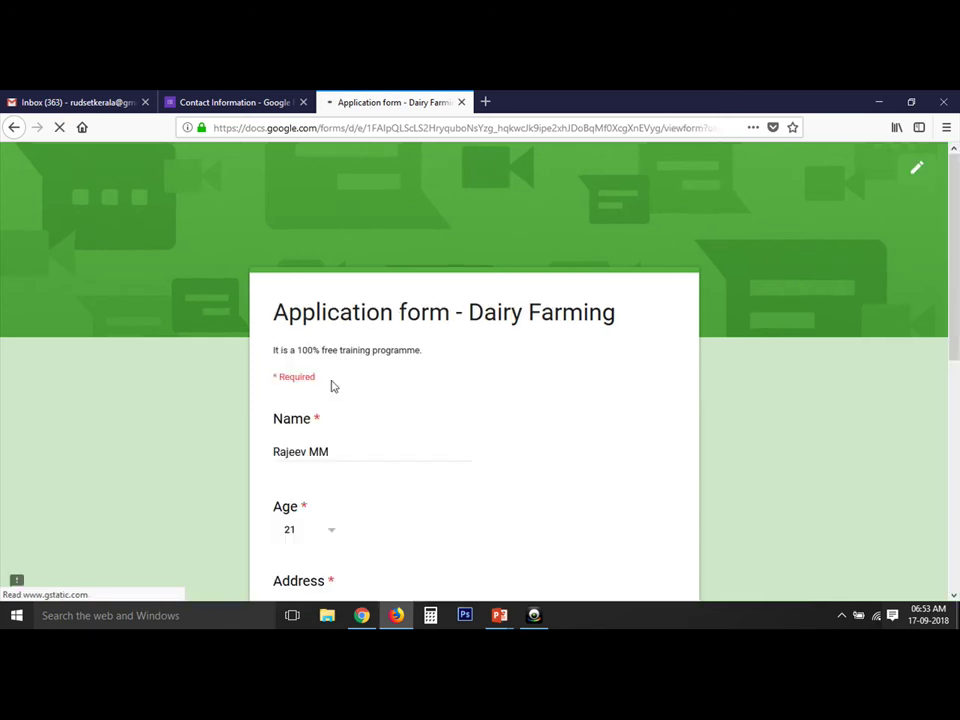
scroll(336, 386, down, 10)
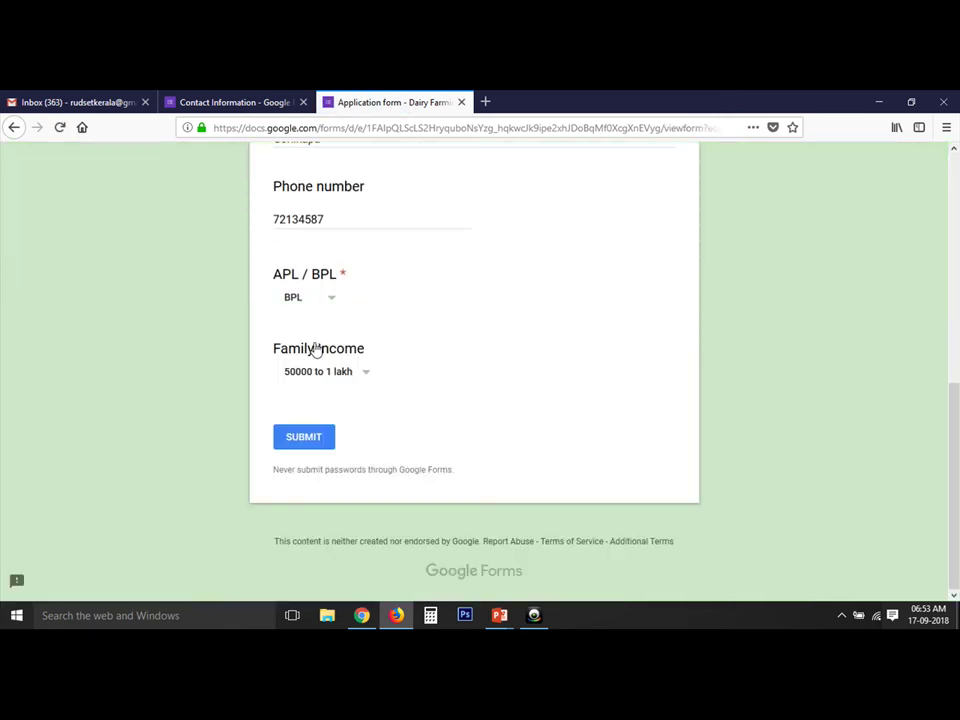
click(314, 442)
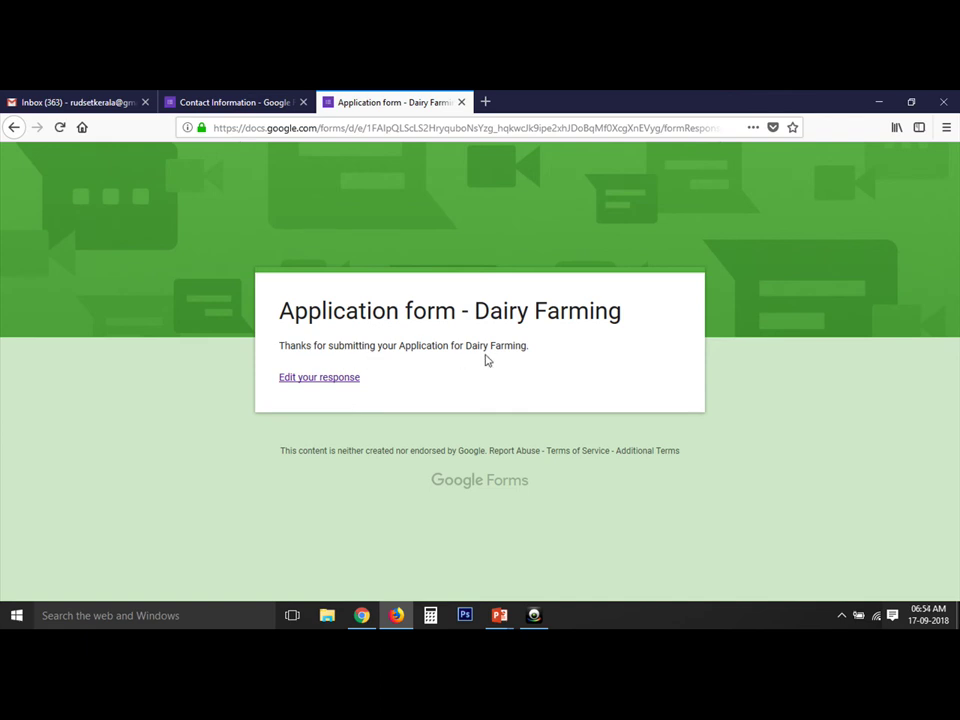
- Review the form's presentation and quiz settings and close them without saving
click(260, 100)
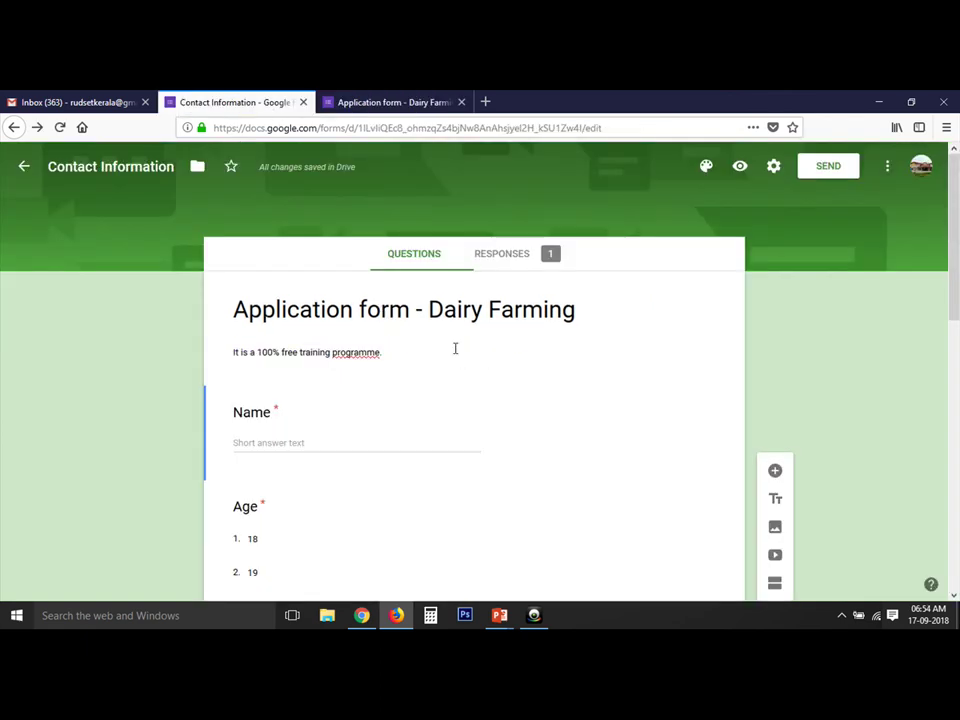
click(779, 170)
click(400, 240)
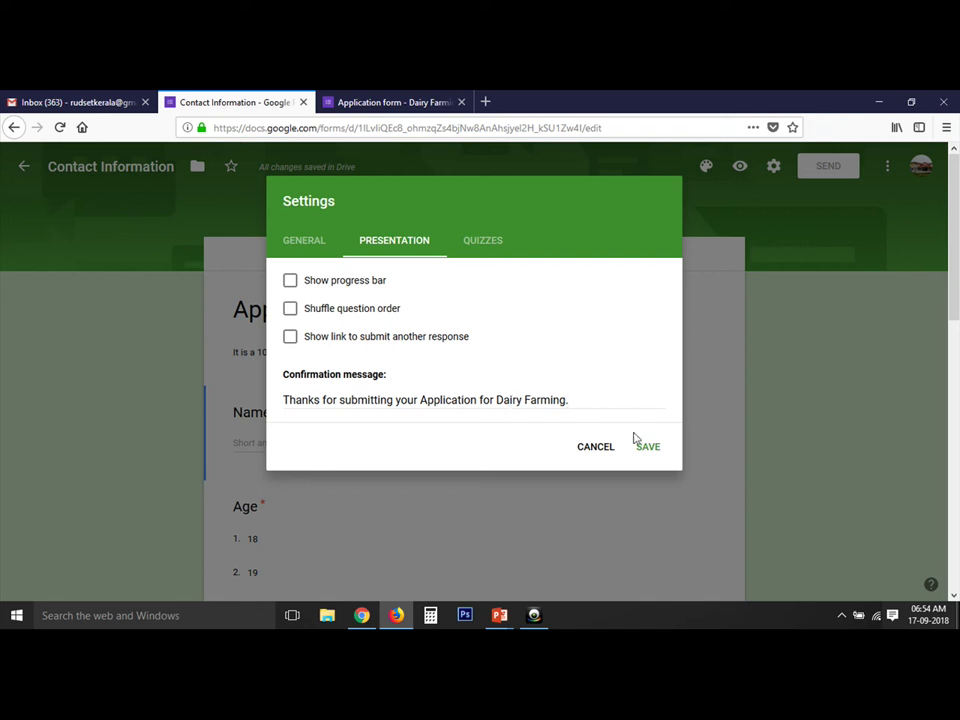
click(493, 241)
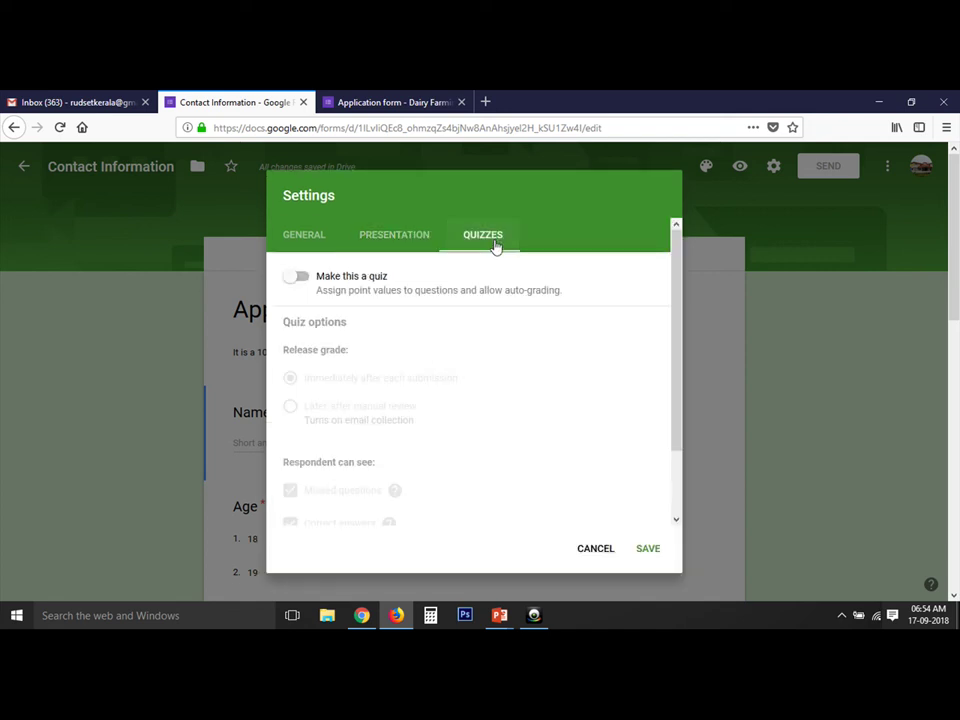
scroll(492, 456, down, 5)
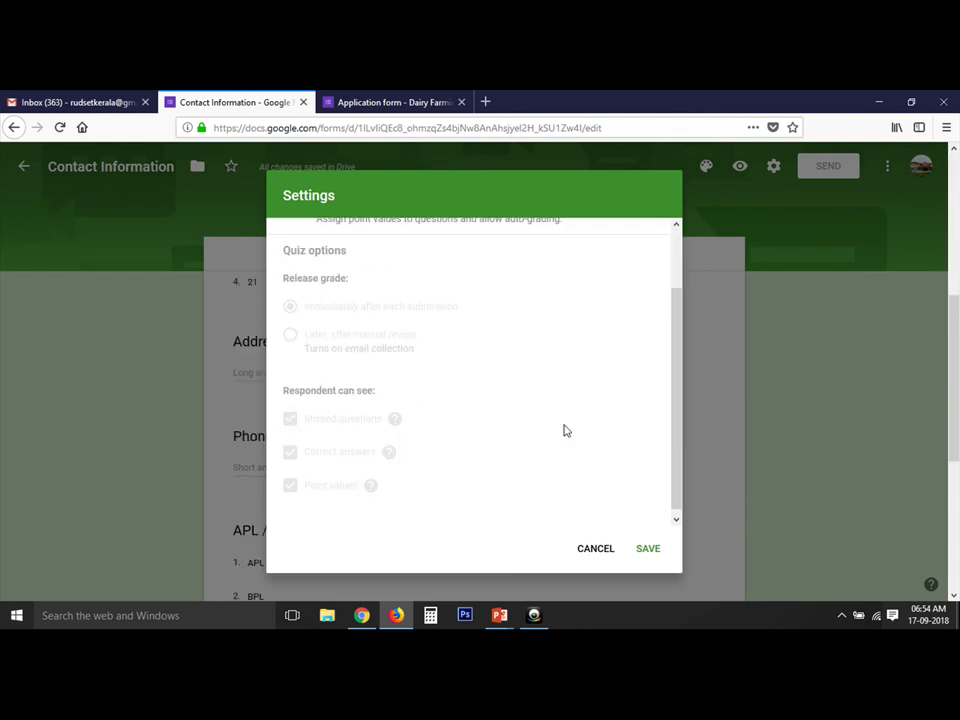
scroll(552, 407, up, 2)
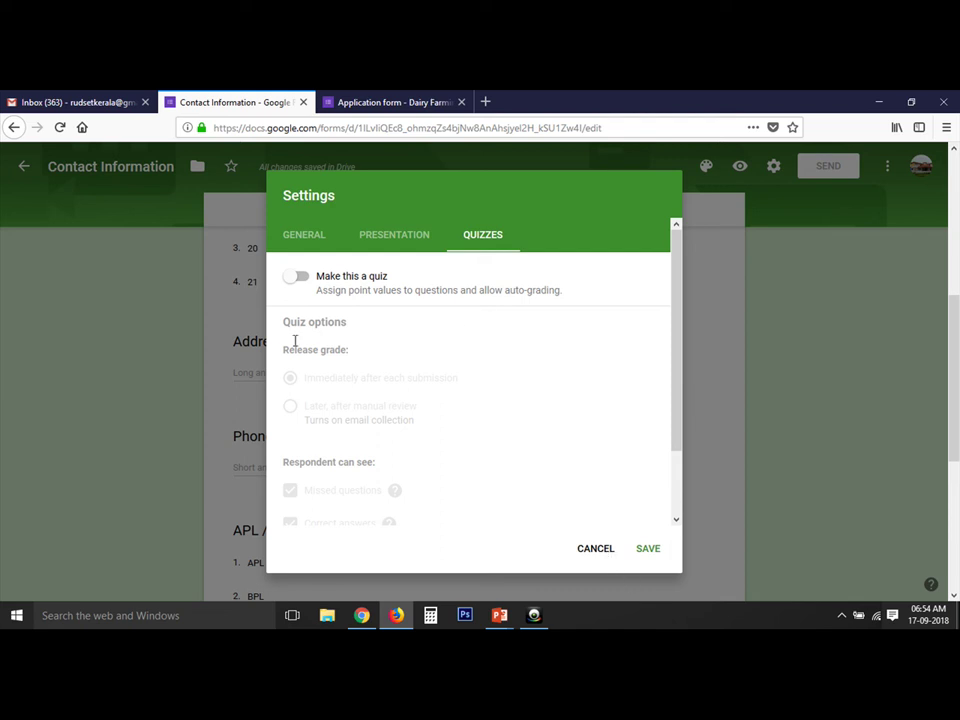
click(377, 240)
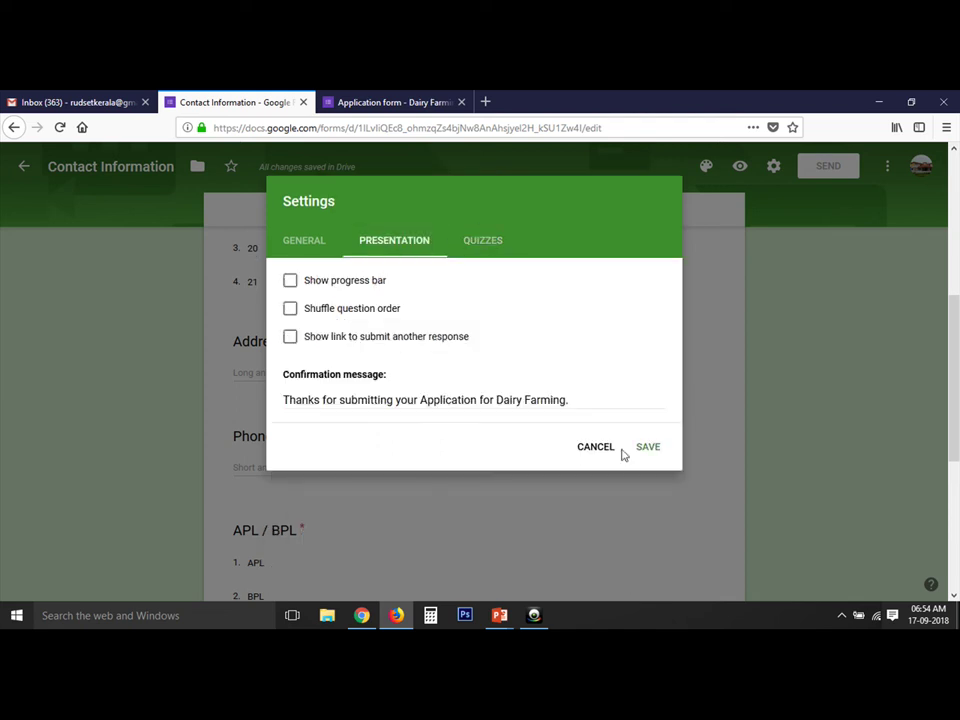
click(590, 447)
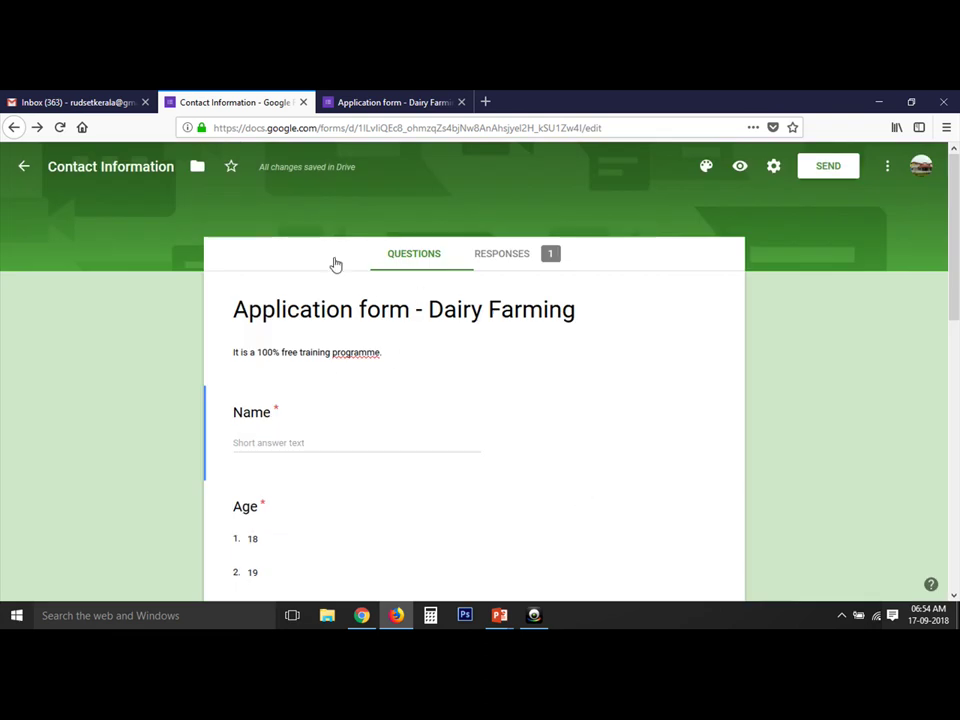
- View the summary of the form's responses, examining the Name answer and the Age chart
click(505, 254)
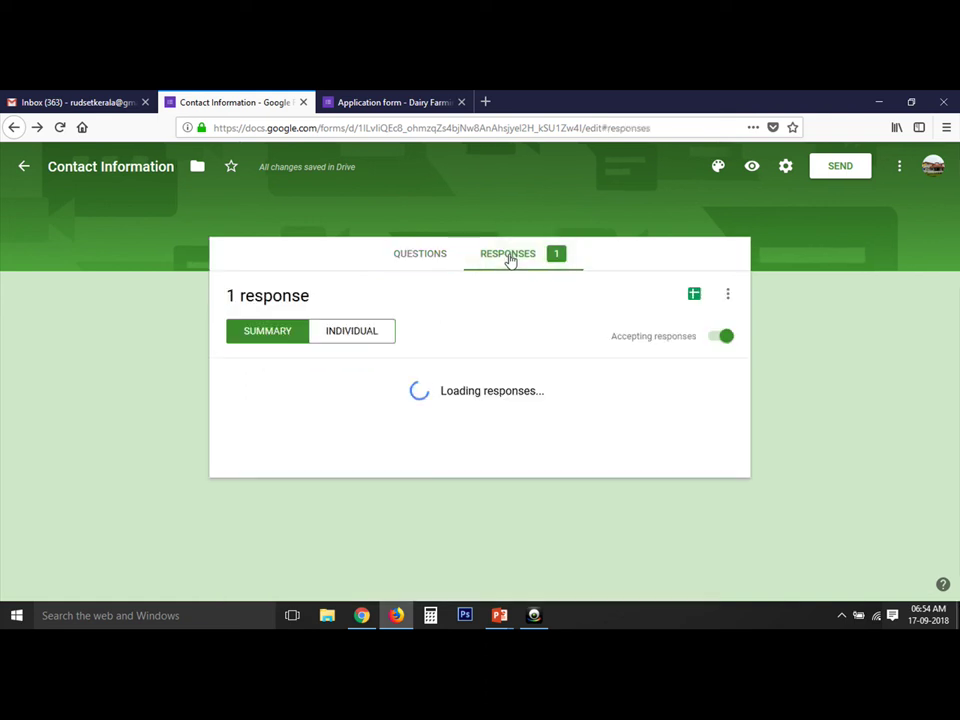
click(356, 104)
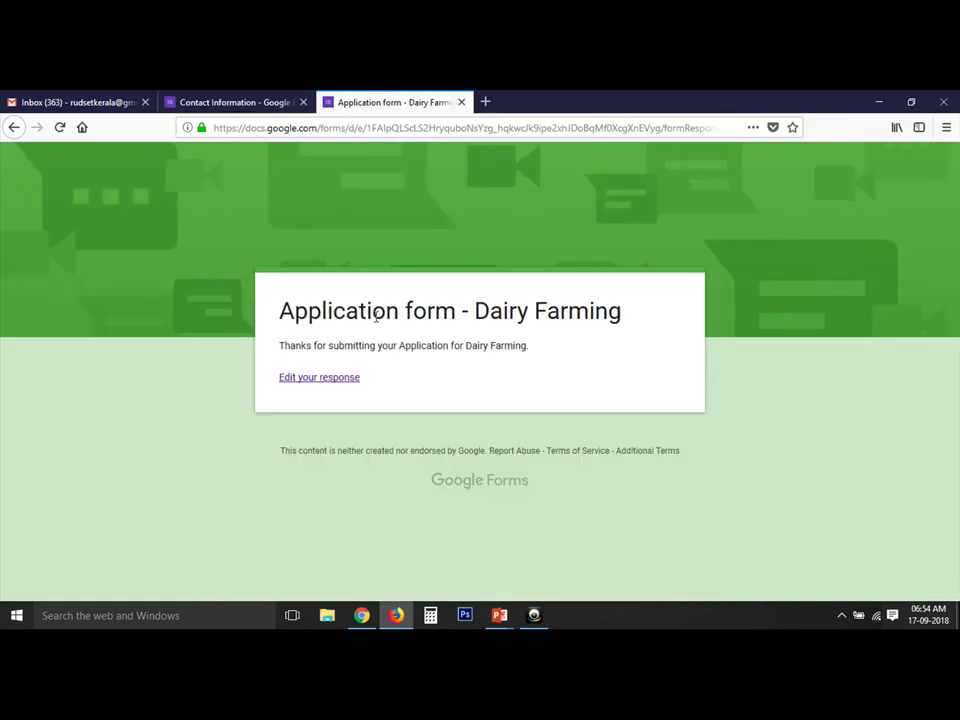
click(261, 103)
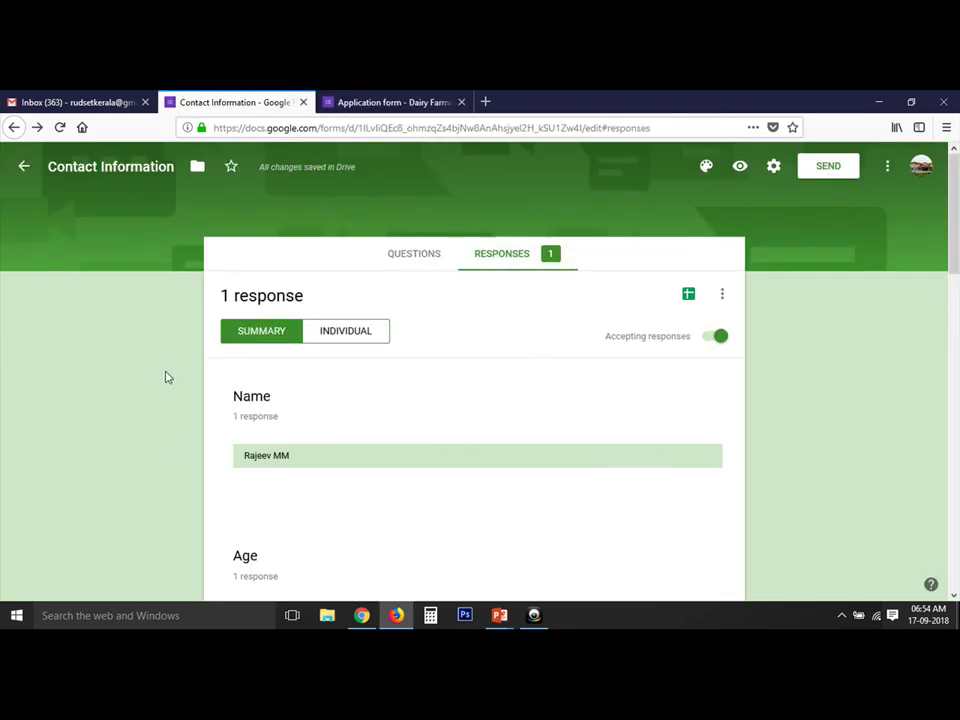
scroll(400, 310, down, 3)
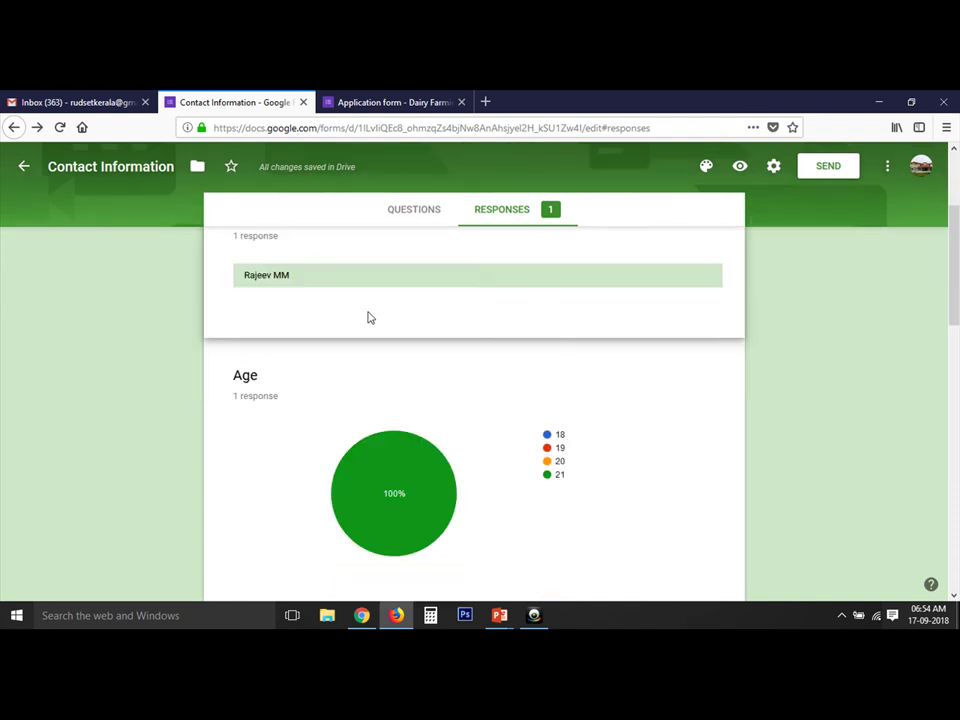
scroll(275, 295, up, 2)
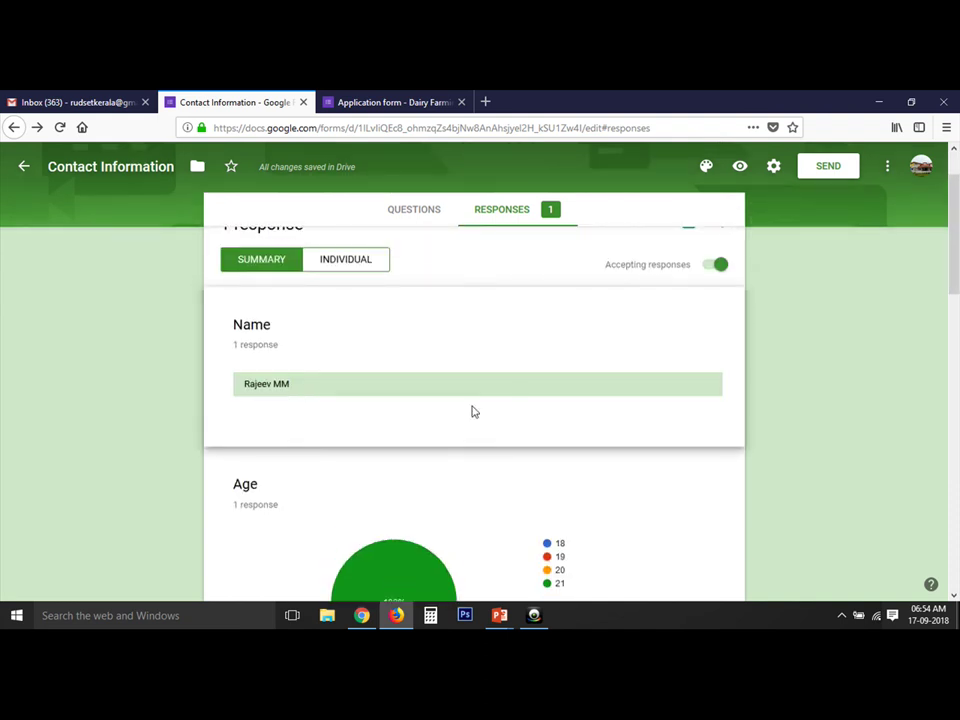
scroll(466, 310, up, 1)
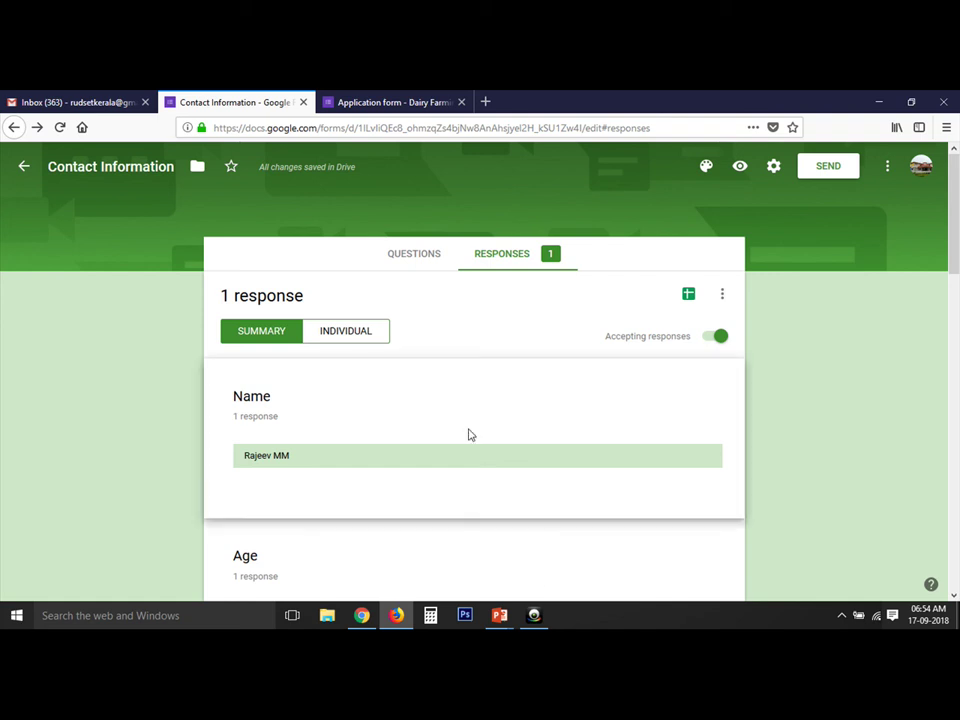
key(super)
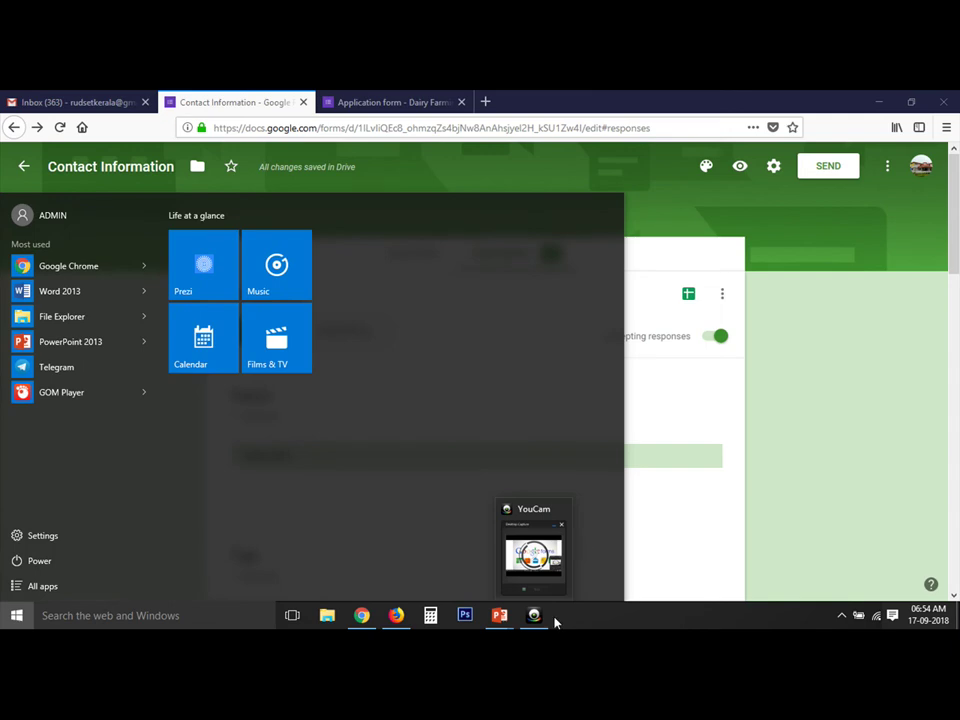